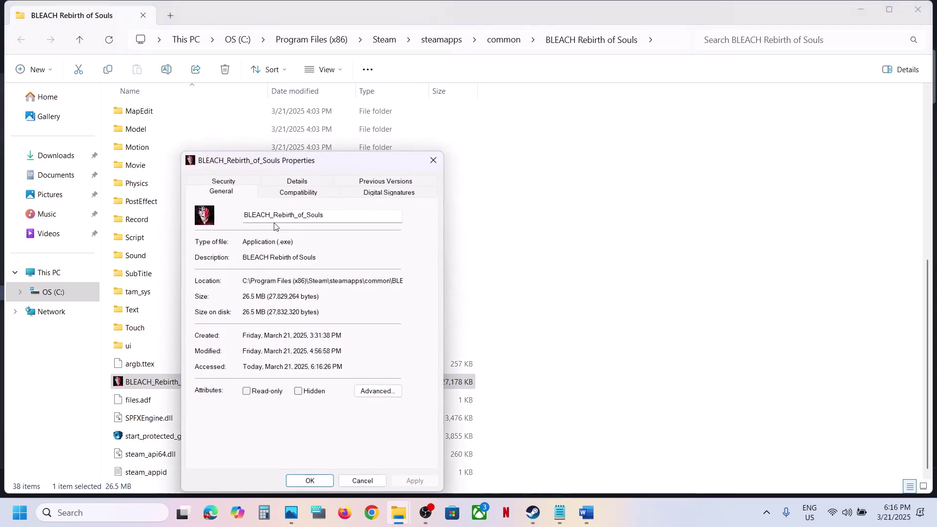
# Set the BLEACH_Rebirth_of_Souls application to run as an administrator.
pyautogui.click(298, 191)
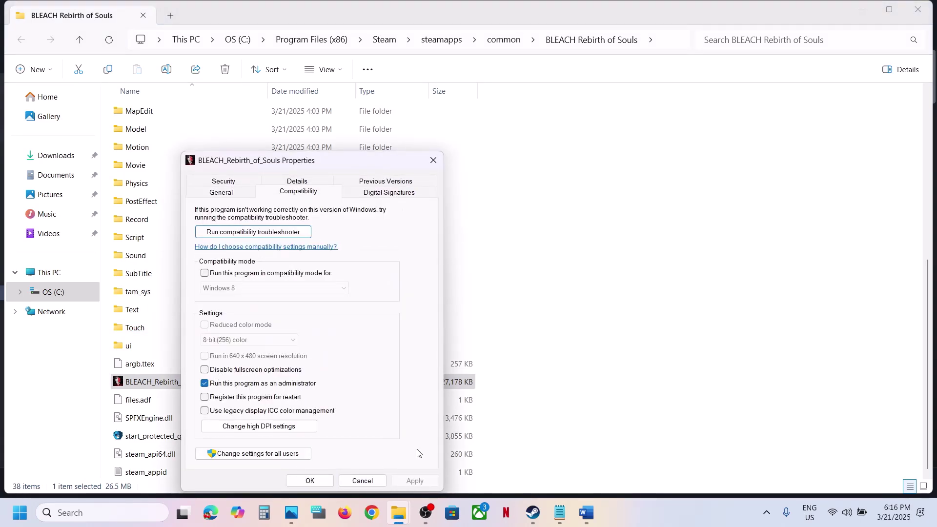
pyautogui.click(309, 481)
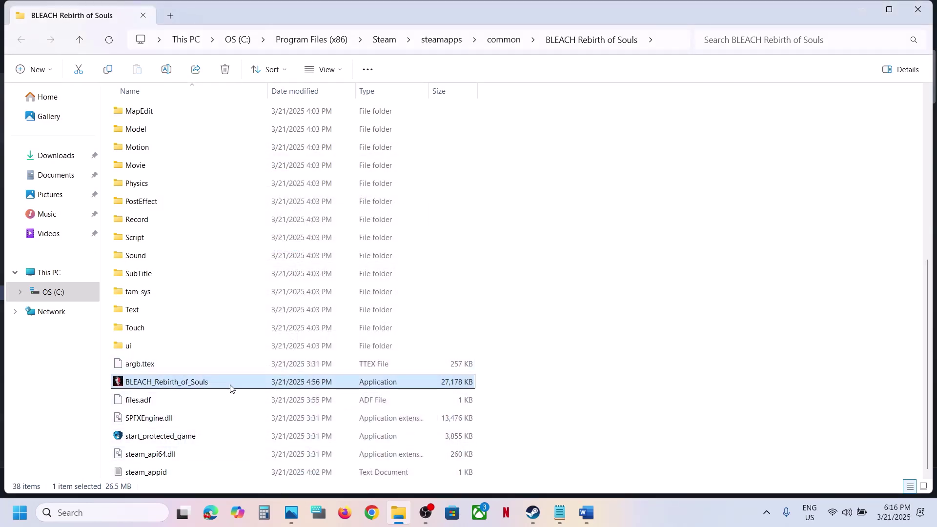
pyautogui.rightClick(231, 388)
# Set the start_protected_game application to run as an administrator and apply the change.
pyautogui.click(155, 439)
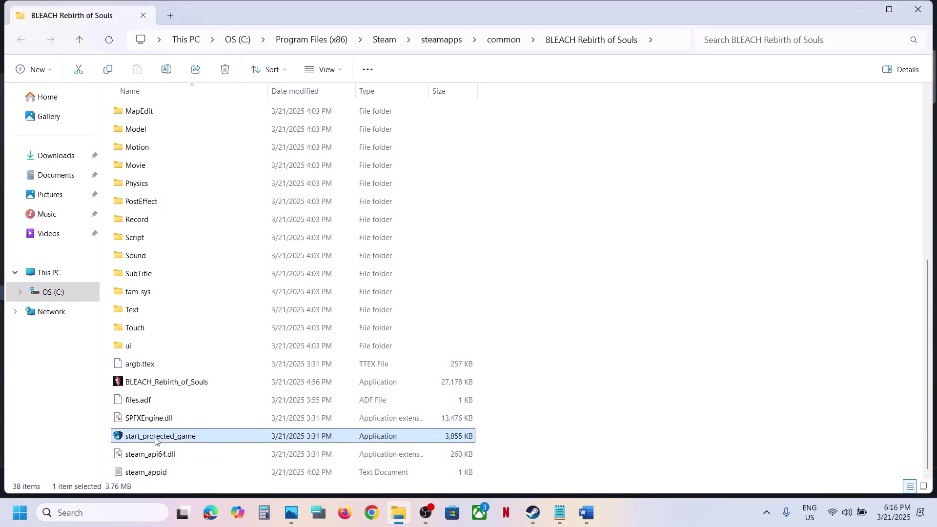
pyautogui.rightClick(174, 439)
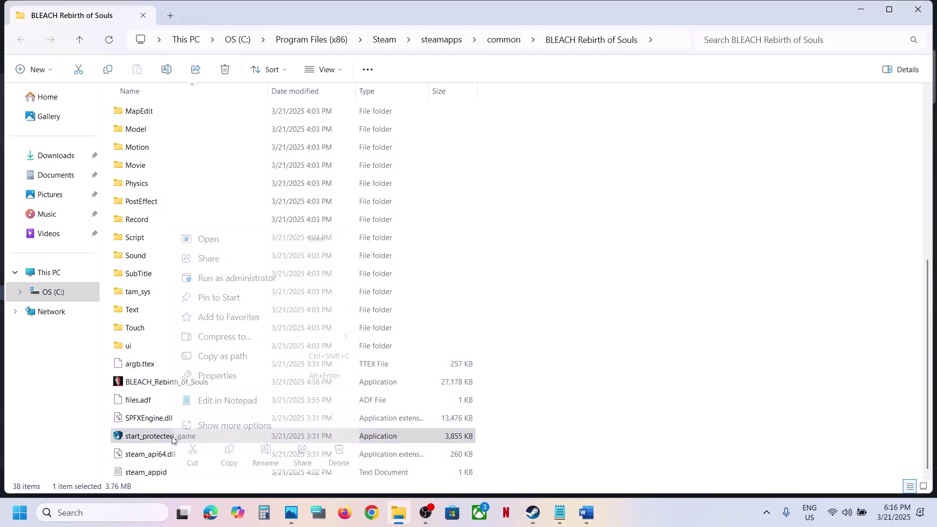
pyautogui.click(228, 377)
pyautogui.click(292, 194)
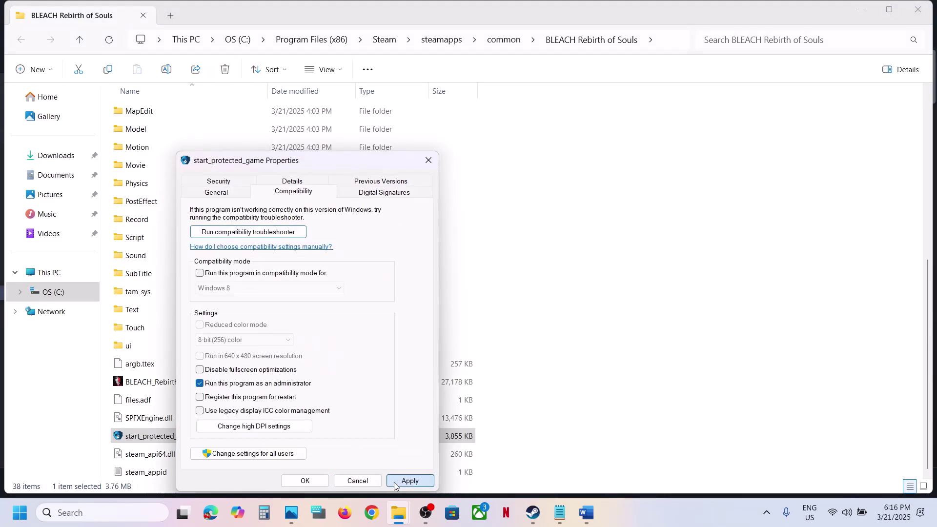
pyautogui.click(395, 482)
pyautogui.click(305, 481)
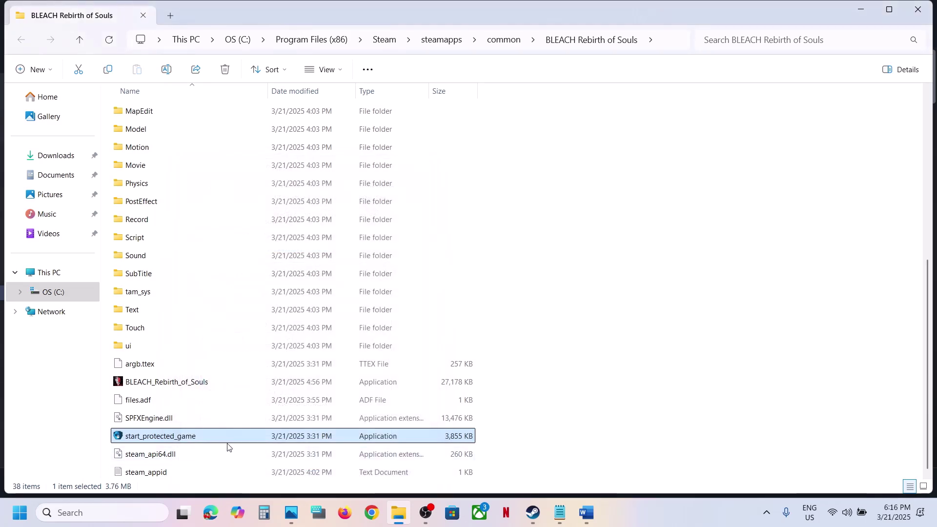
# Enable compatibility mode for Windows 8 on the BLEACH_Rebirth_of_Souls application and apply it.
pyautogui.rightClick(178, 387)
pyautogui.click(237, 323)
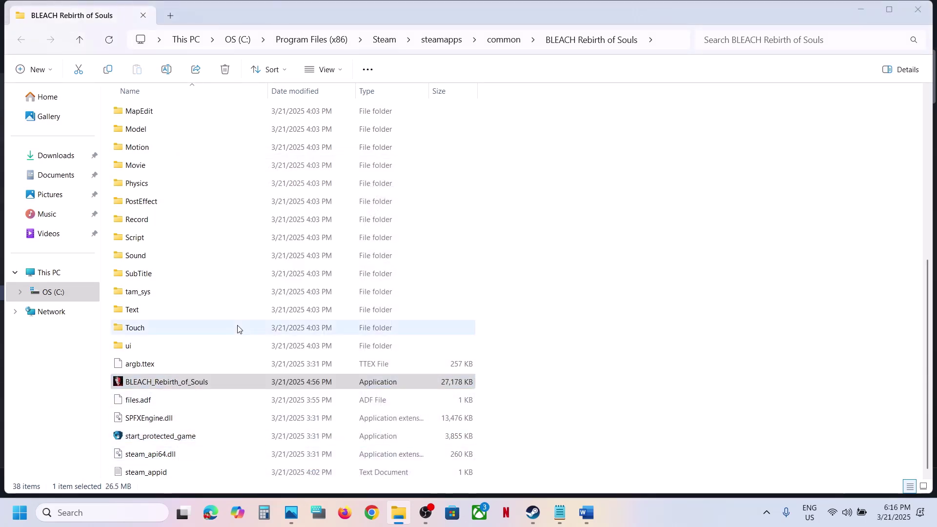
pyautogui.click(288, 193)
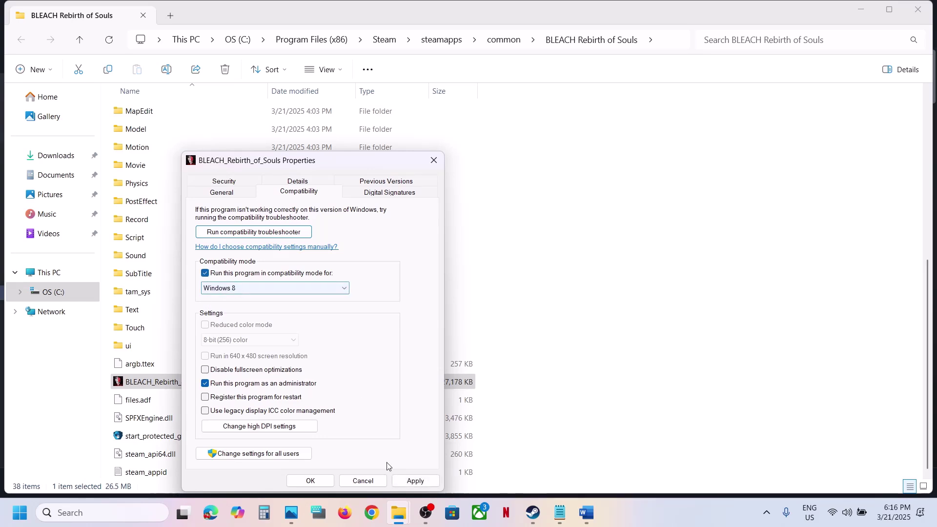
pyautogui.click(412, 480)
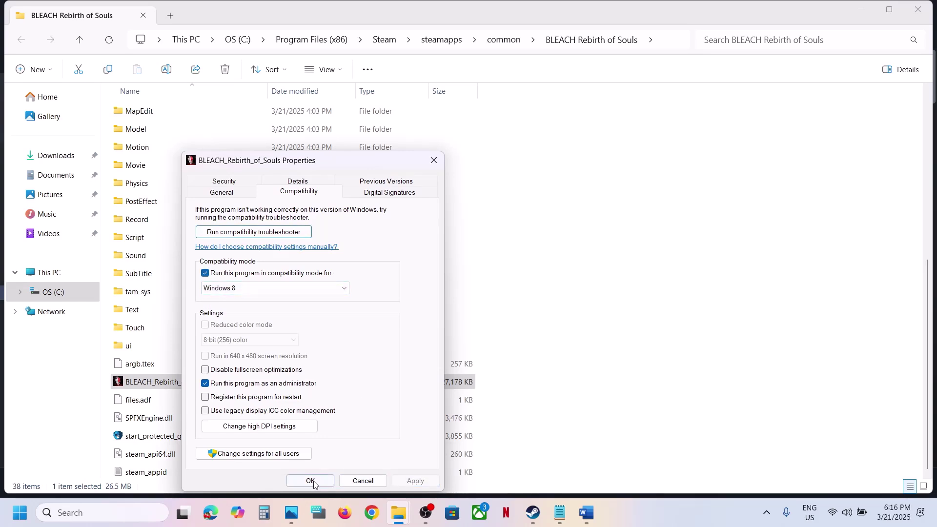
pyautogui.click(311, 481)
# Change the compatibility mode of the BLEACH_Rebirth_of_Souls application to Windows 7 and apply it.
pyautogui.rightClick(189, 376)
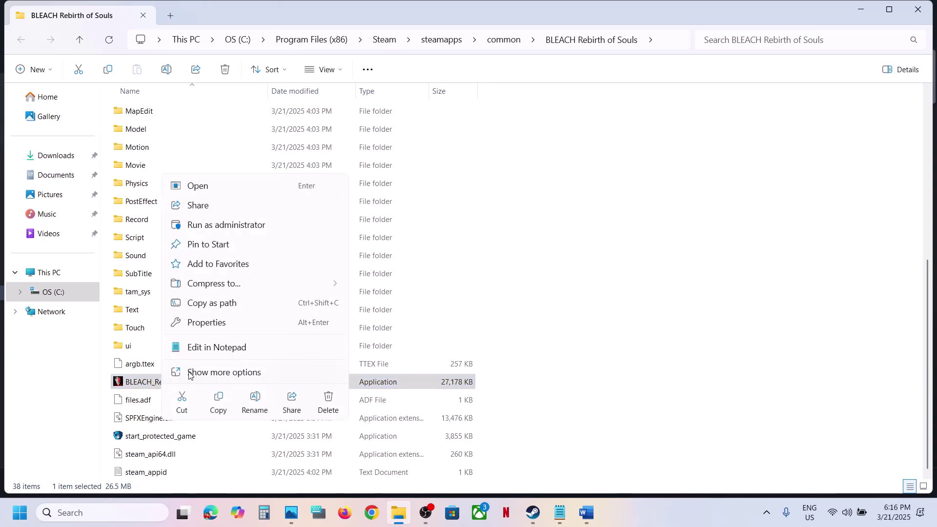
pyautogui.click(207, 322)
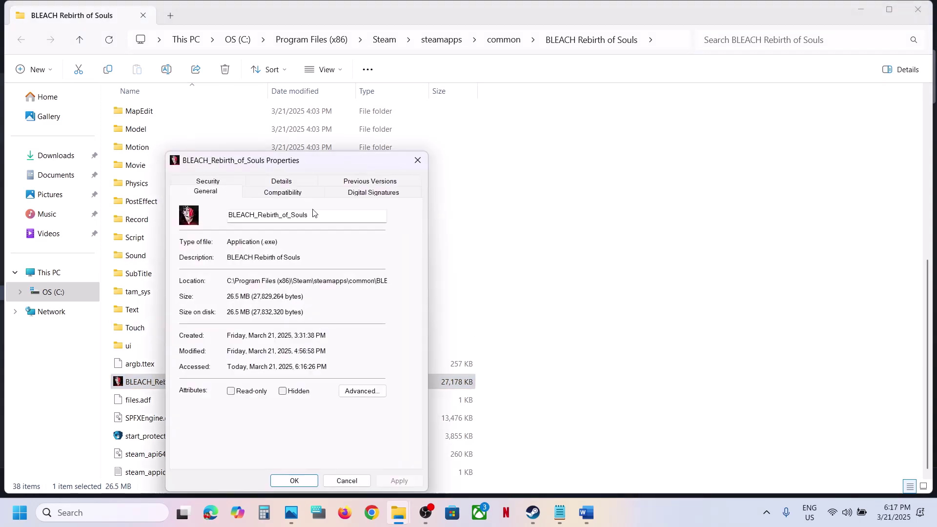
pyautogui.click(285, 195)
pyautogui.click(234, 288)
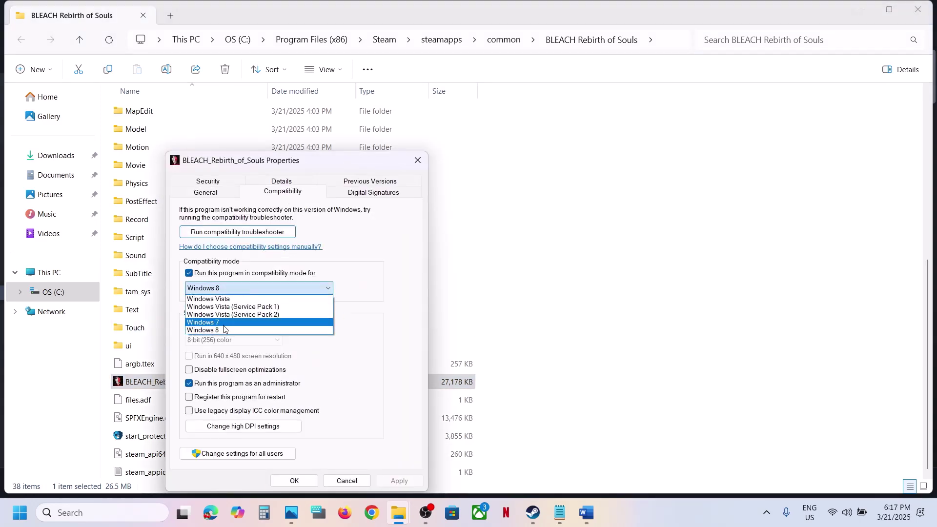
pyautogui.click(224, 324)
pyautogui.click(400, 482)
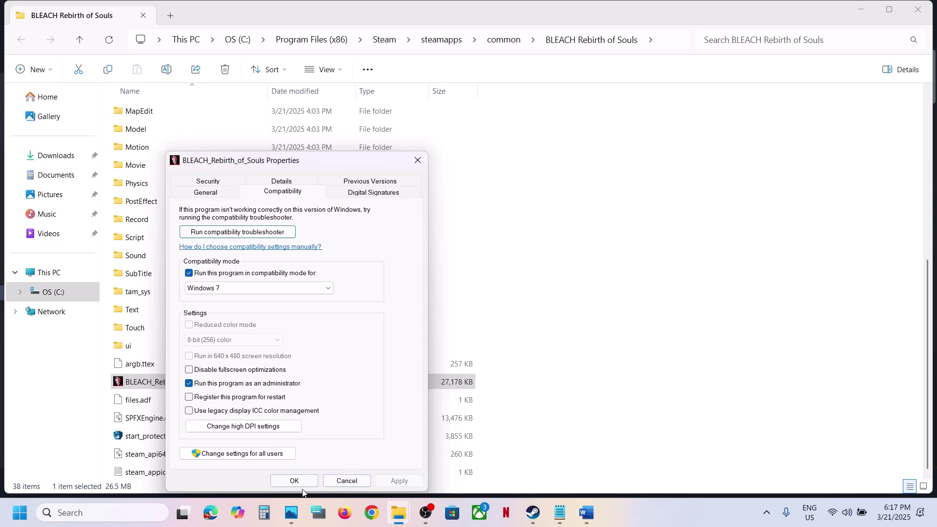
pyautogui.click(294, 481)
# Enable the option to disable fullscreen optimizations for the BLEACH_Rebirth_of_Souls application and apply it.
pyautogui.rightClick(200, 385)
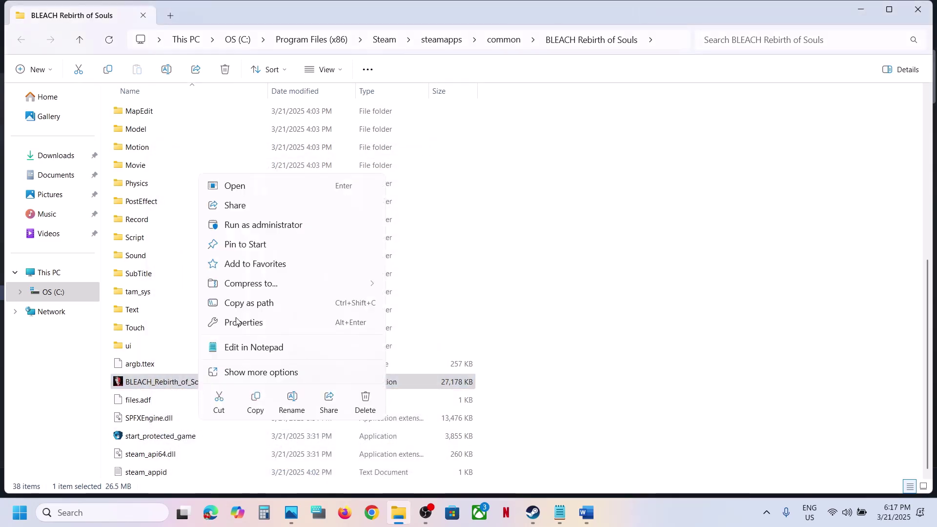
pyautogui.click(237, 322)
pyautogui.click(302, 193)
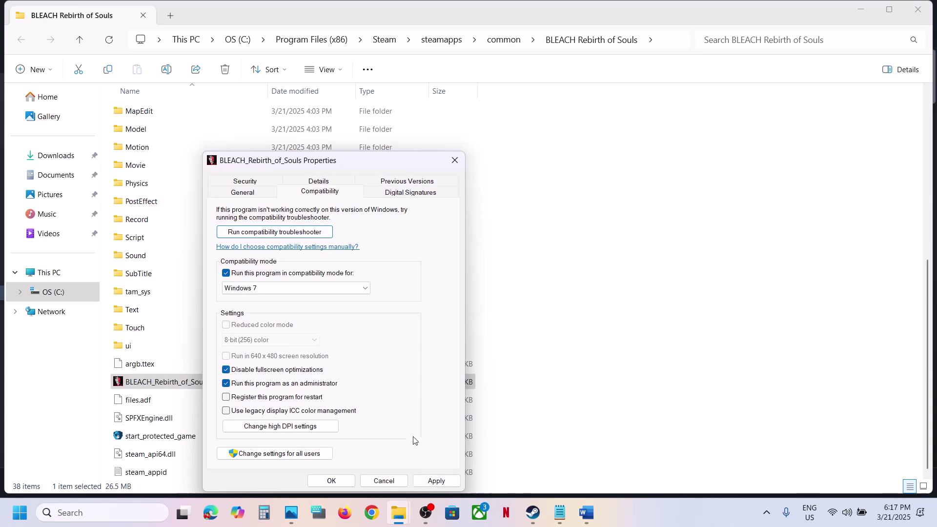
pyautogui.click(423, 482)
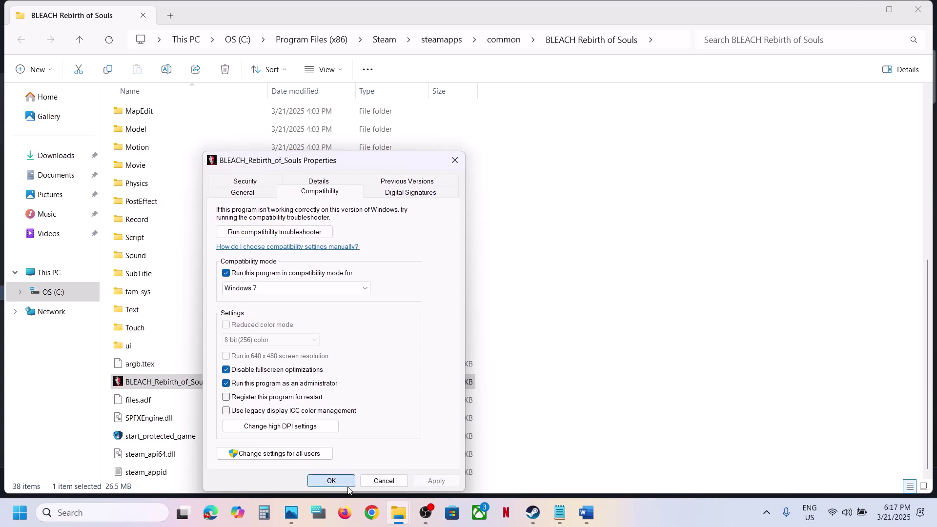
pyautogui.click(332, 481)
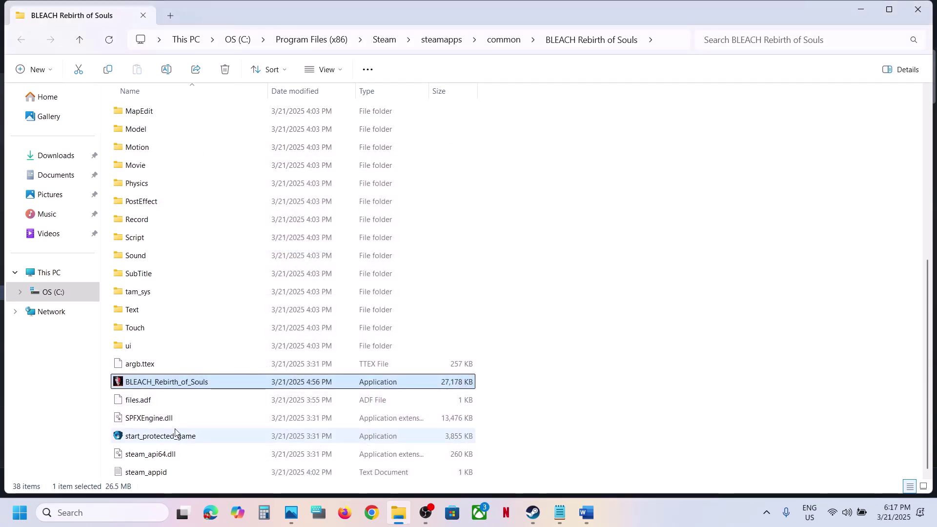
# Turn off compatibility mode and the disable fullscreen optimizations option for the BLEACH_Rebirth_of_Souls application.
pyautogui.rightClick(196, 385)
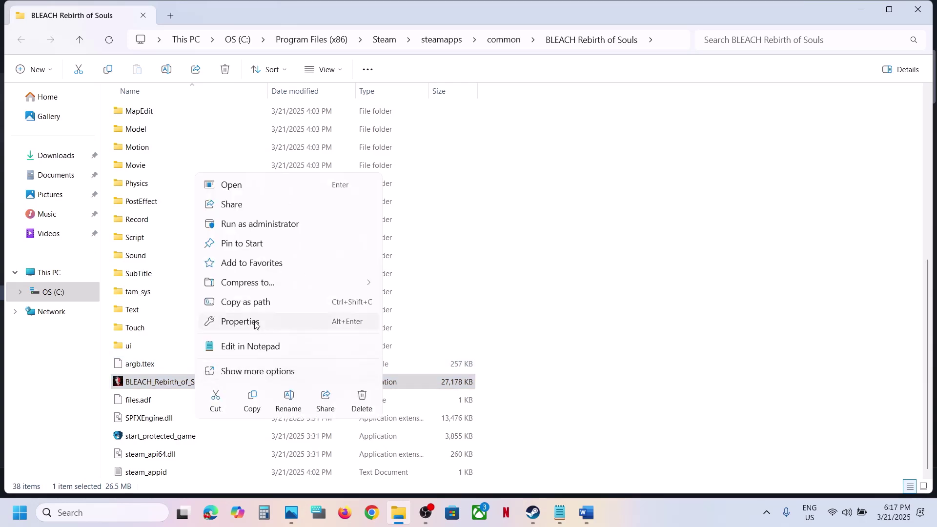
pyautogui.click(240, 321)
pyautogui.click(328, 193)
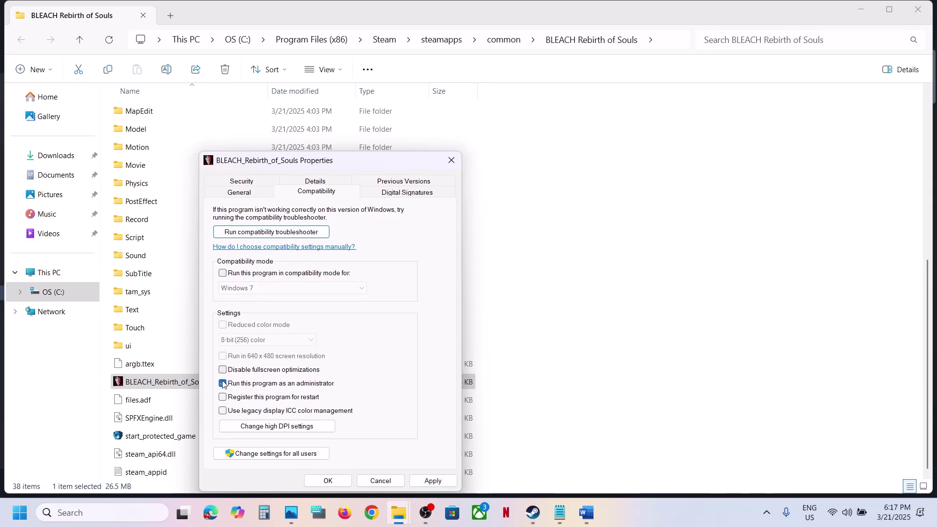
pyautogui.click(328, 481)
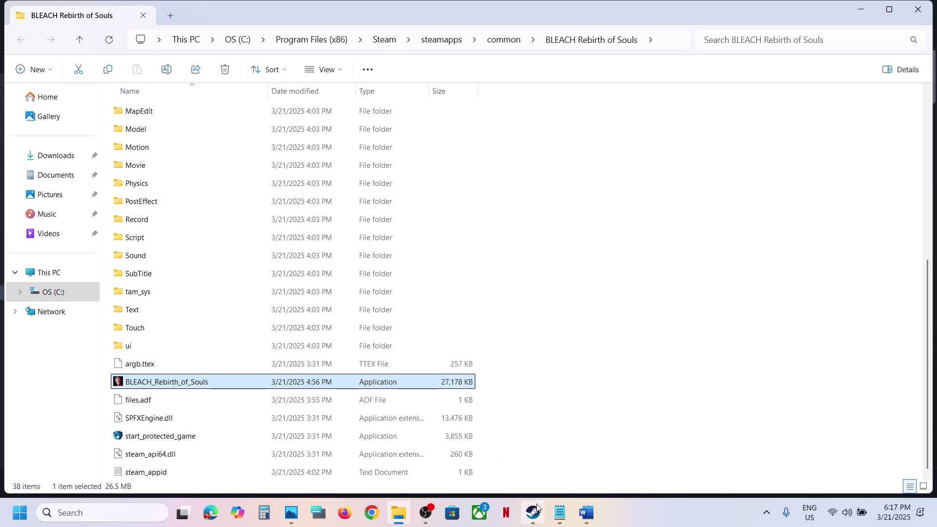
# Switch to the Step 11 document in Word and copy the word "graphics" from the Step 2 line.
pyautogui.click(533, 523)
pyautogui.click(588, 510)
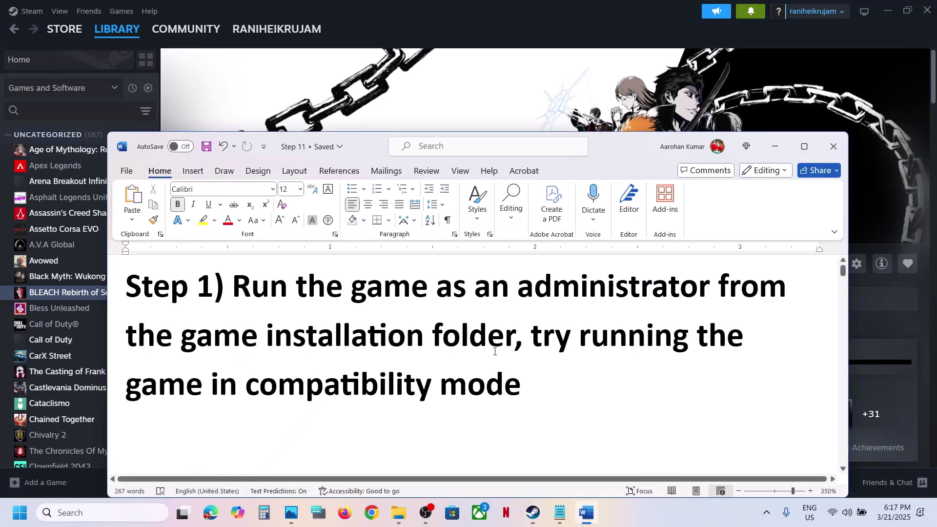
pyautogui.scroll(-1, 494, 352)
pyautogui.scroll(-3, 495, 352)
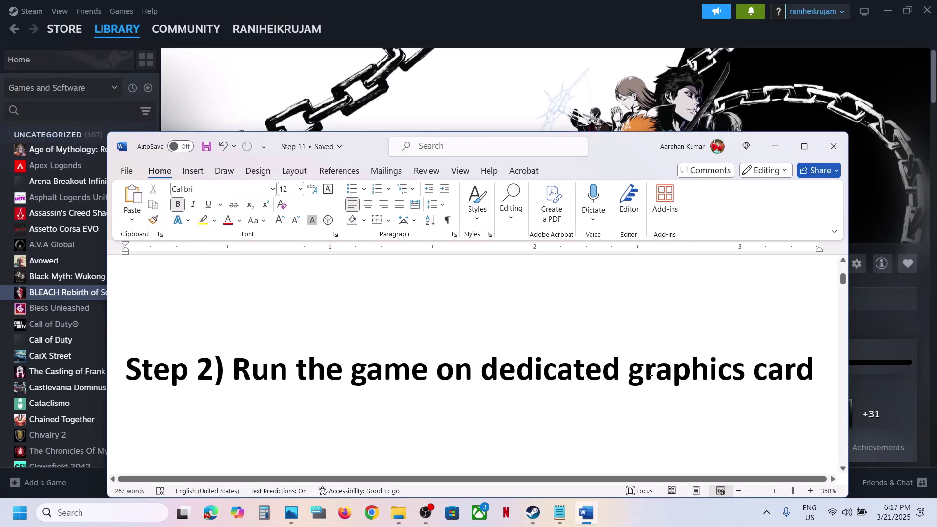
pyautogui.doubleClick(651, 379)
pyautogui.hotkey('ctrl', 'c')
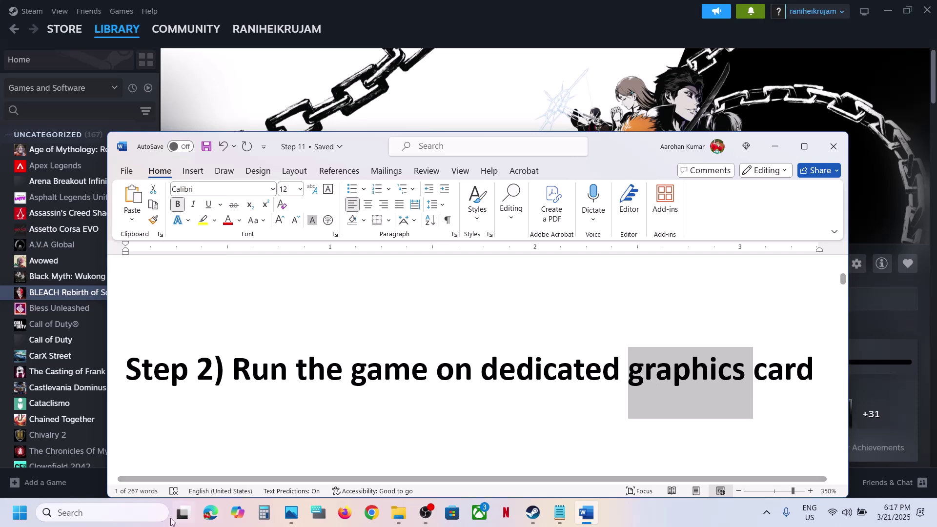
# Search Windows for "graphics settings" and open the Graphics settings page.
pyautogui.click(141, 515)
pyautogui.hotkey('ctrl', 'v')
pyautogui.write('settings')
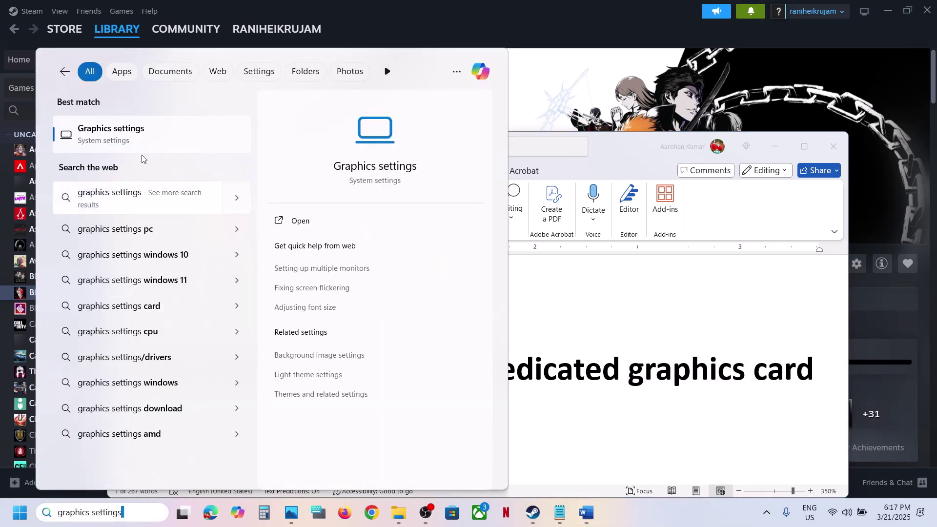
pyautogui.click(138, 138)
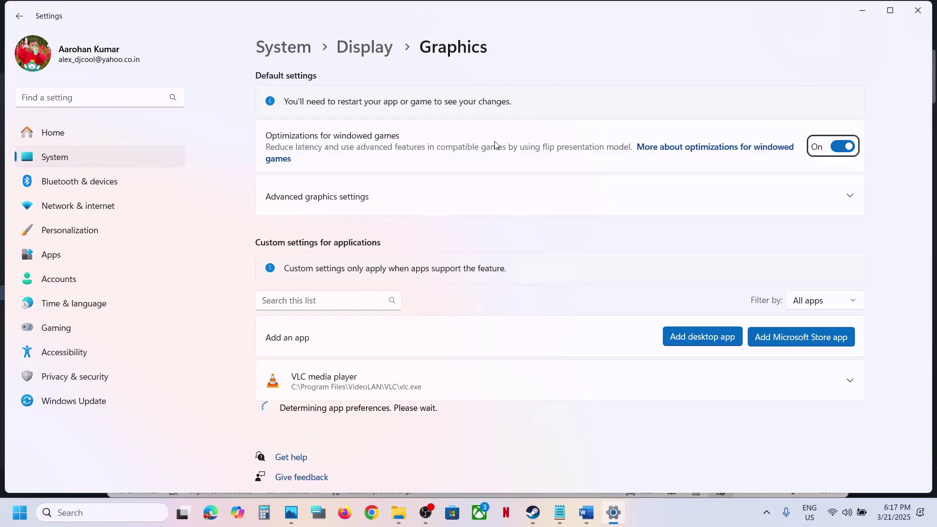
# Add BLEACH_Rebirth_of_Souls from the steamapps\common\BLEACH Rebirth of Souls folder as a desktop app in the custom graphics settings.
pyautogui.click(680, 344)
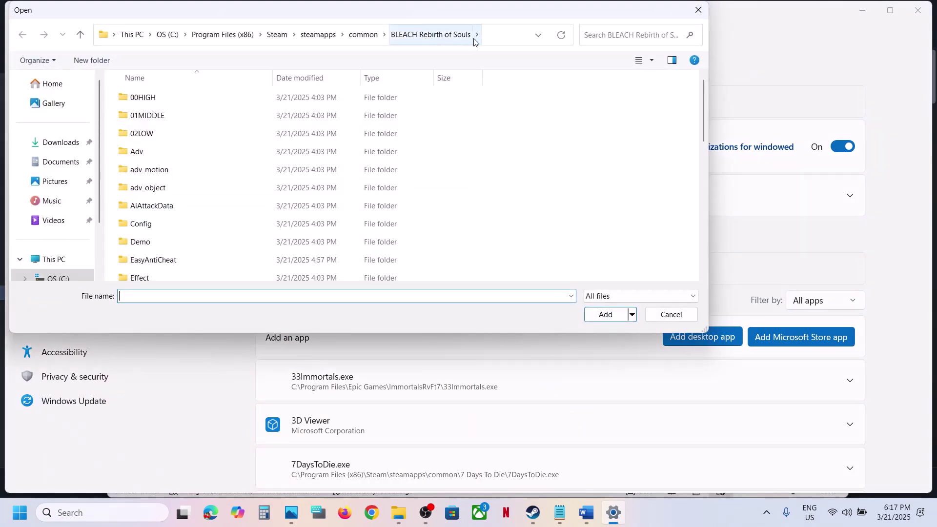
pyautogui.click(489, 37)
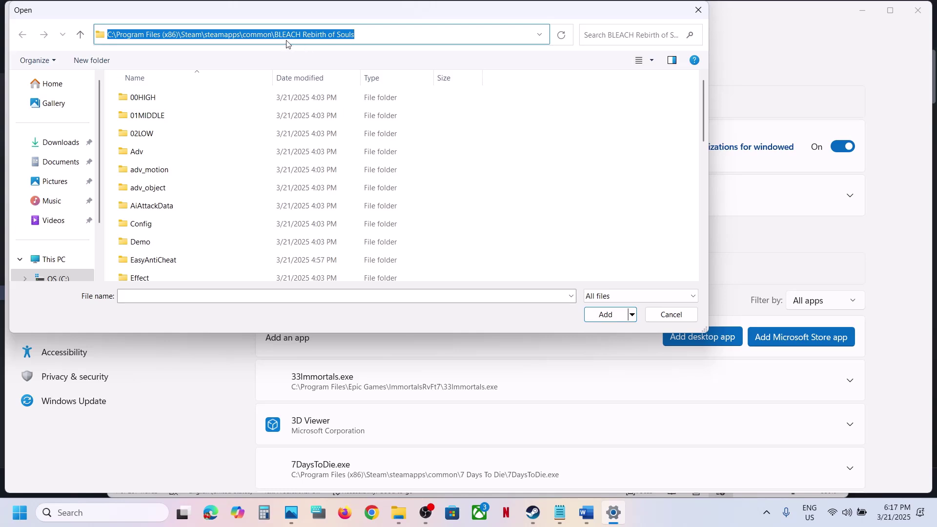
pyautogui.click(441, 153)
pyautogui.click(361, 36)
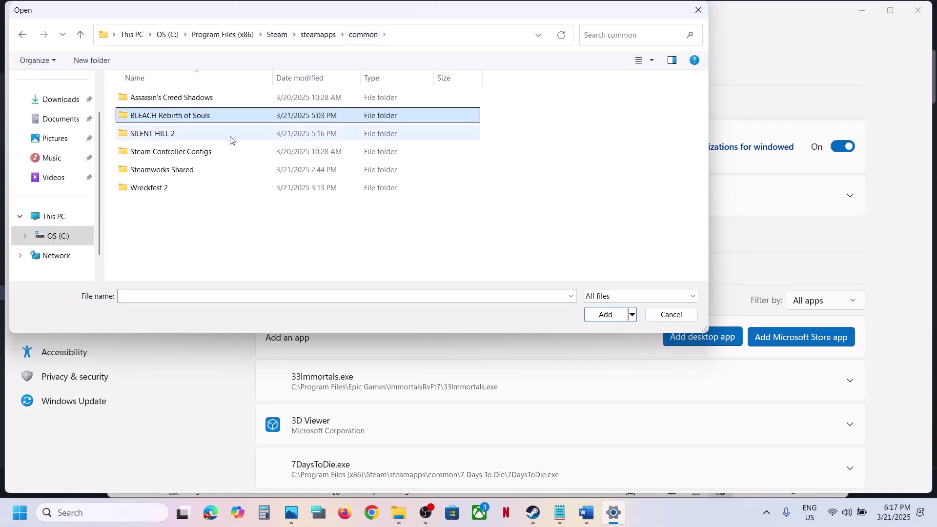
pyautogui.doubleClick(194, 119)
pyautogui.scroll(-5, 219, 219)
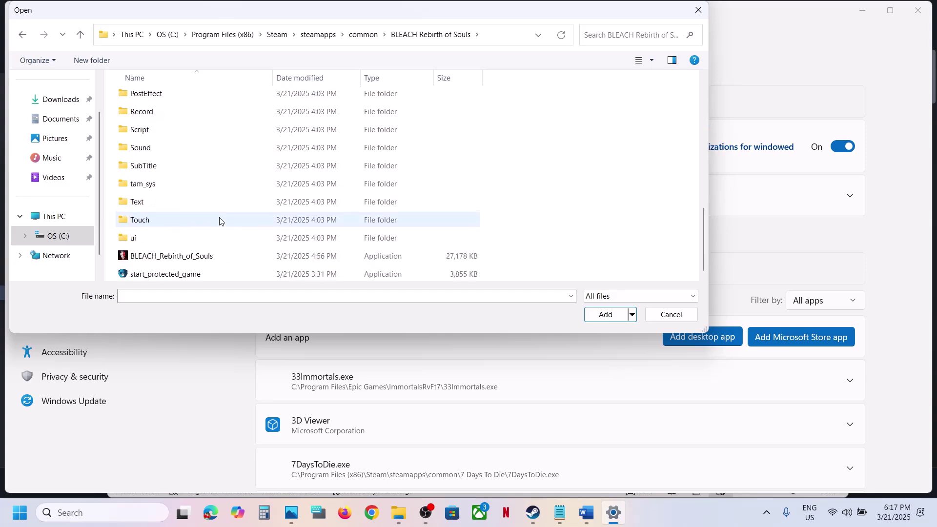
pyautogui.click(172, 257)
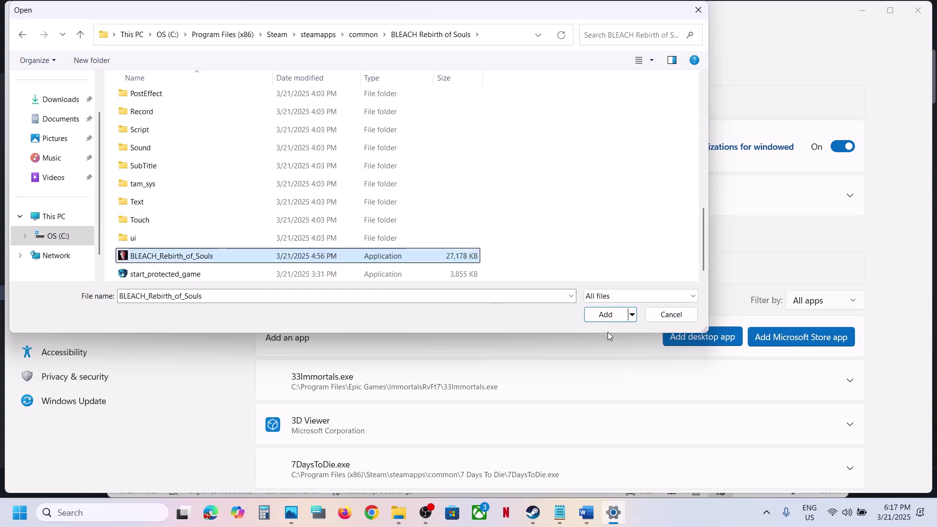
pyautogui.click(606, 319)
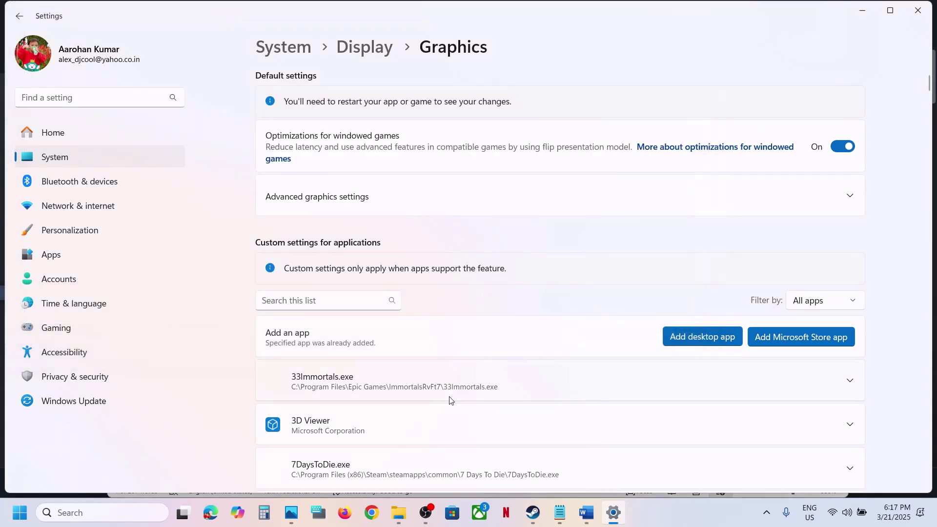
# Set the GPU preference of BLEACH Rebirth of Souls to High Performance (NVIDIA GeForce RTX 3050 Laptop GPU).
pyautogui.scroll(-10, 449, 400)
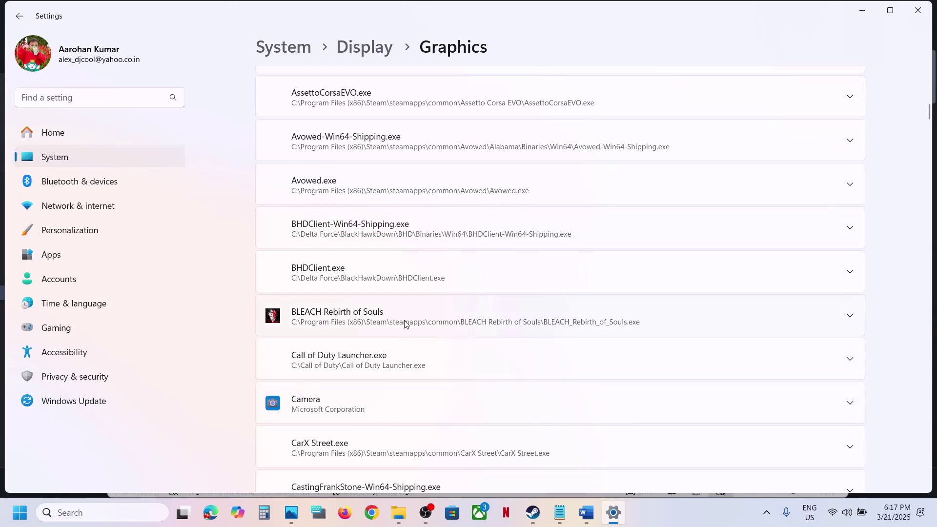
pyautogui.click(444, 321)
pyautogui.scroll(-2, 443, 321)
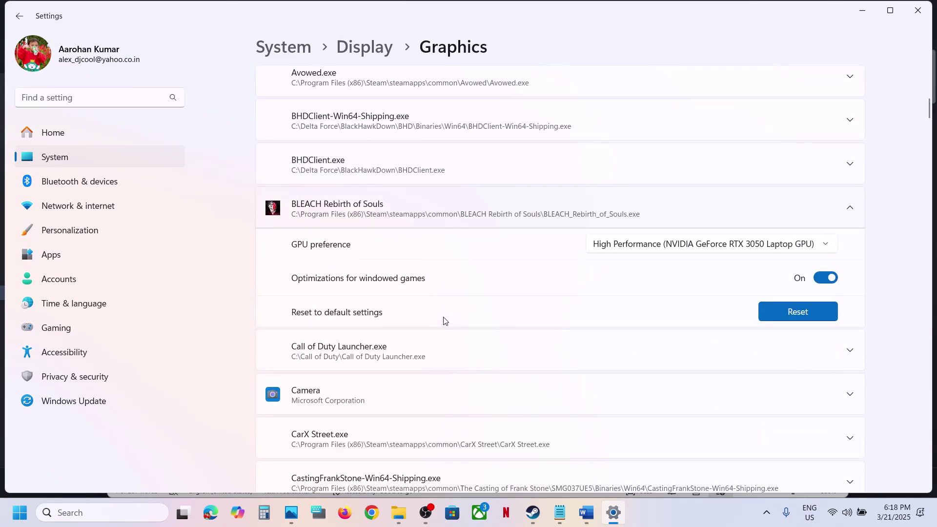
pyautogui.click(657, 248)
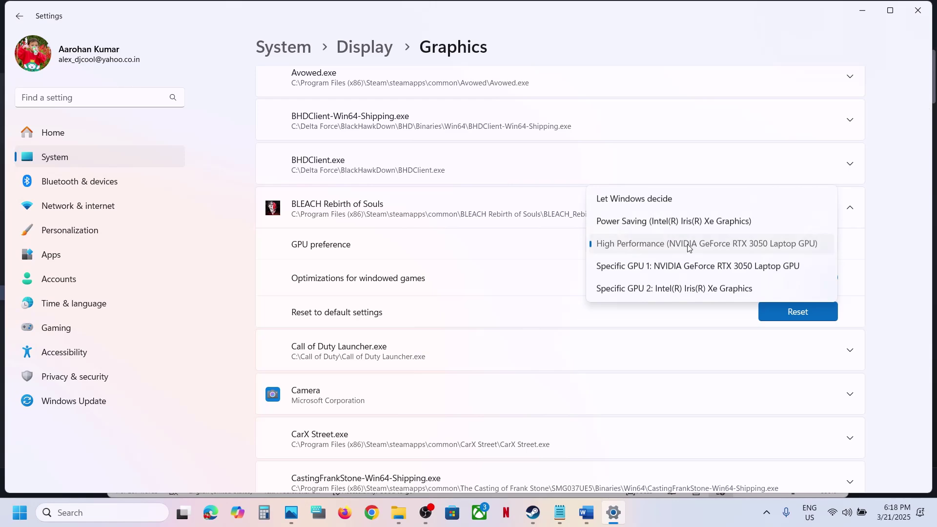
pyautogui.click(689, 248)
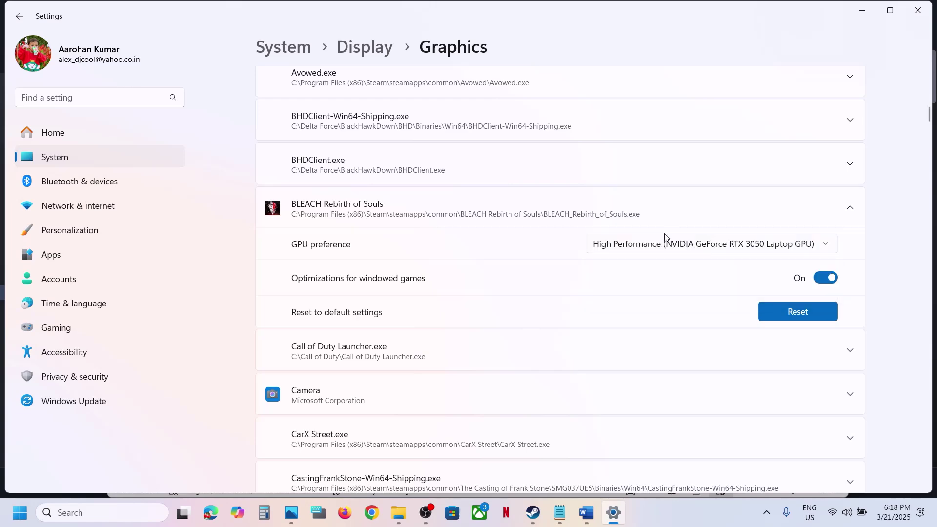
# Close the graphics settings and review Step 3 in the Word document, highlighting the words "Windows Security".
pyautogui.click(926, 11)
pyautogui.scroll(-3, 550, 292)
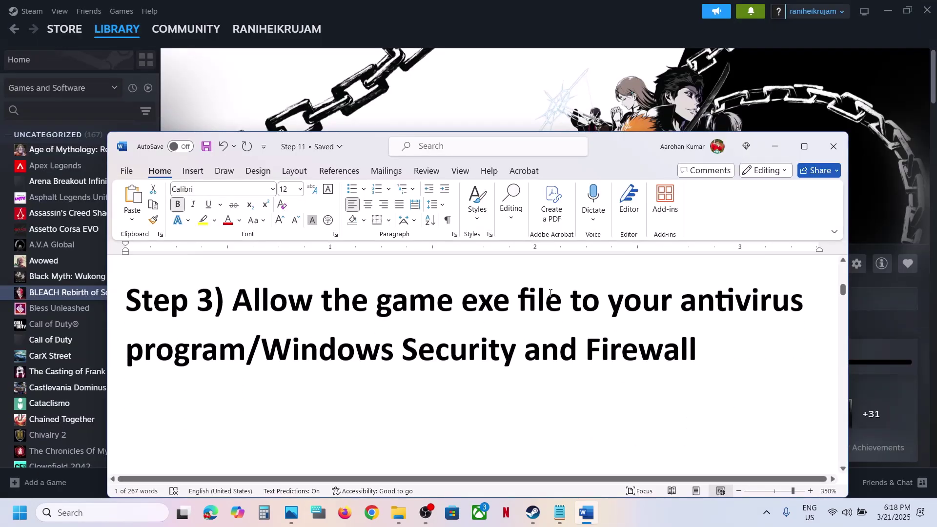
pyautogui.scroll(2, 550, 293)
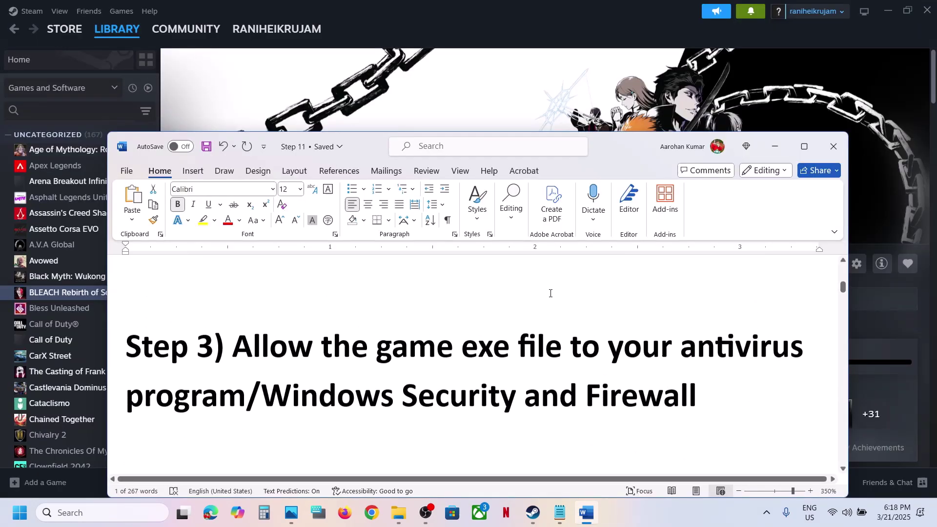
pyautogui.click(496, 120)
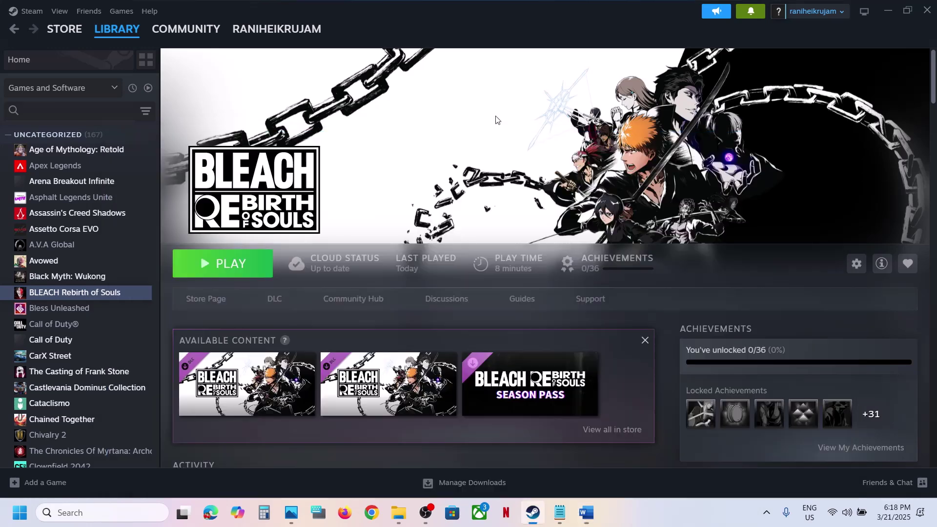
pyautogui.click(587, 517)
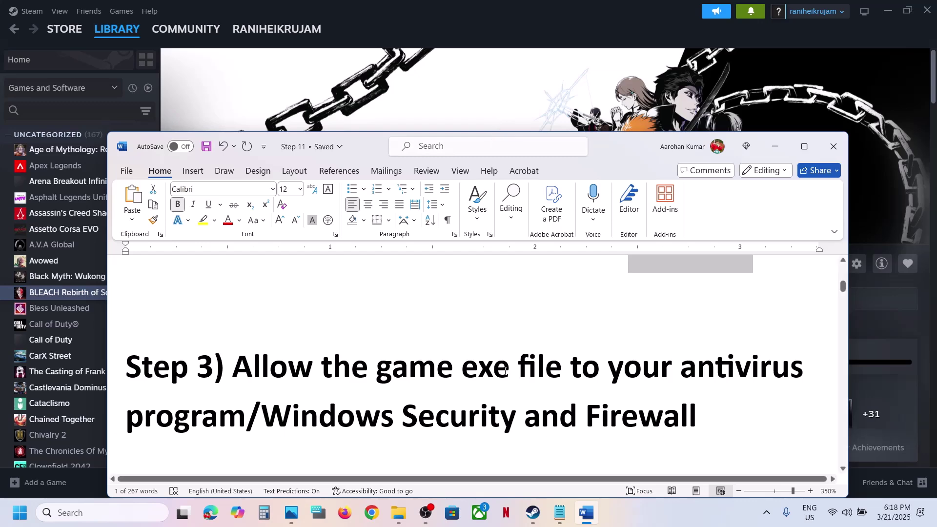
pyautogui.moveTo(239, 364); pyautogui.dragTo(523, 419)
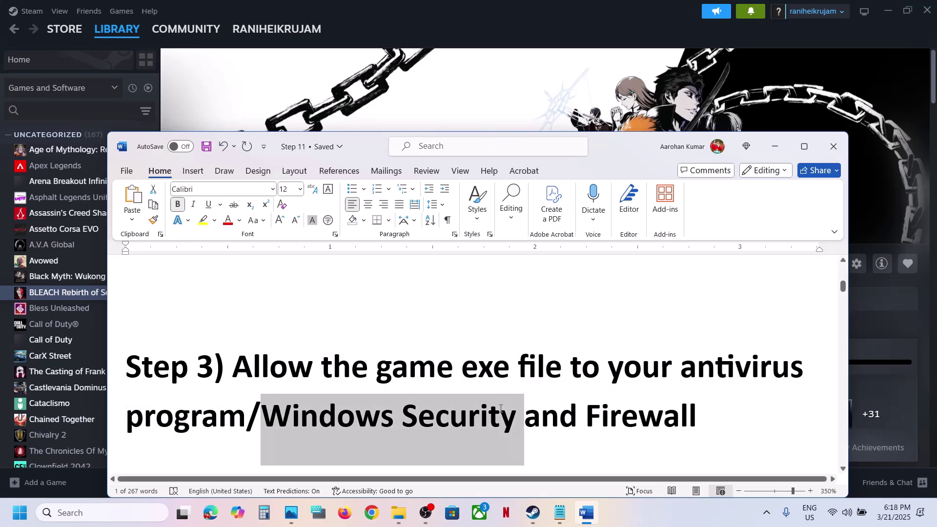
pyautogui.click(600, 79)
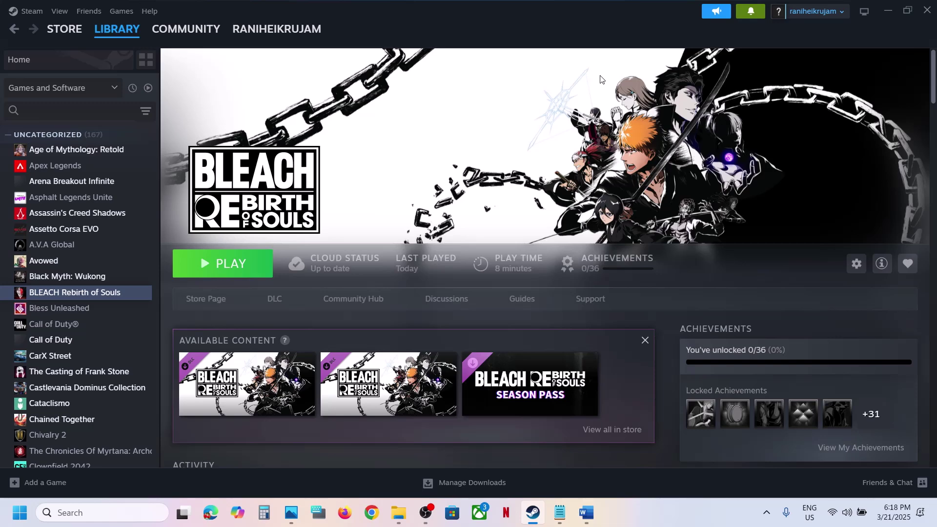
# Open the Controlled folder access allowed-apps page from the ransomware protection settings in Windows Security.
pyautogui.press('super+i')
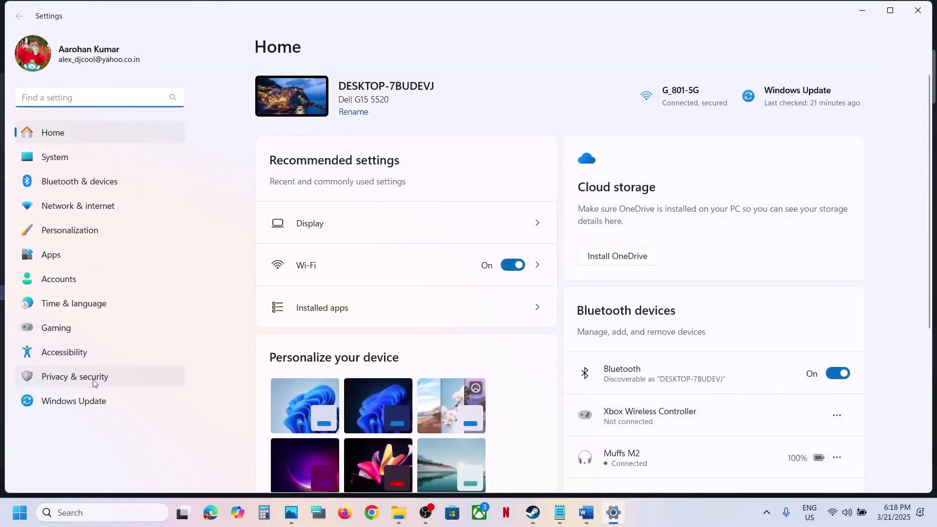
pyautogui.click(95, 382)
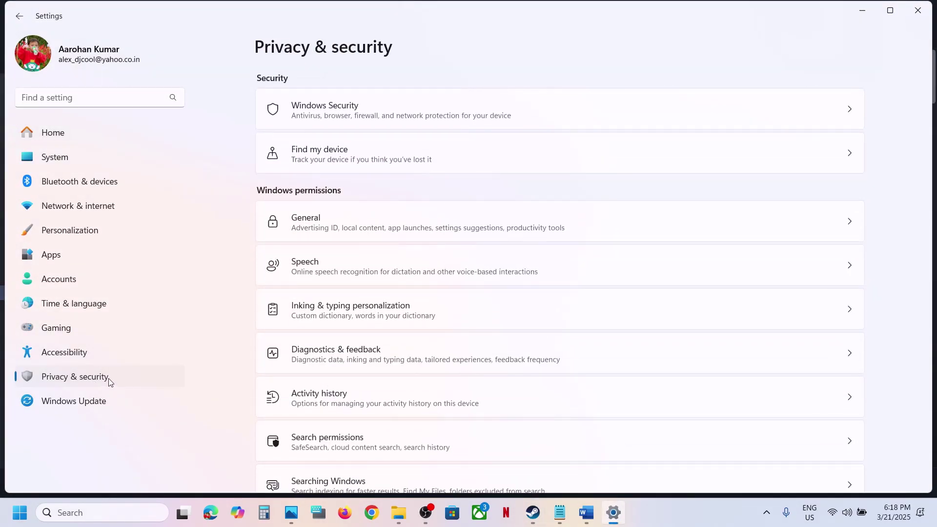
pyautogui.click(352, 119)
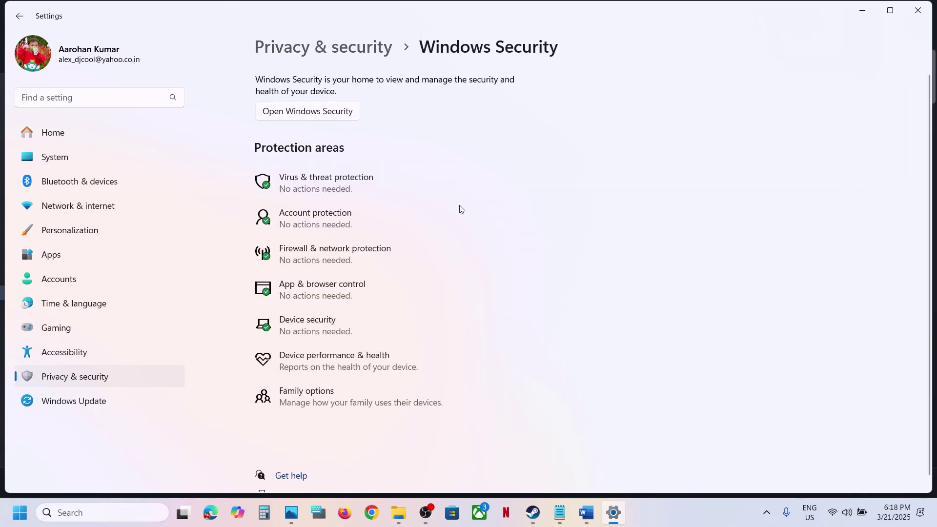
pyautogui.click(327, 184)
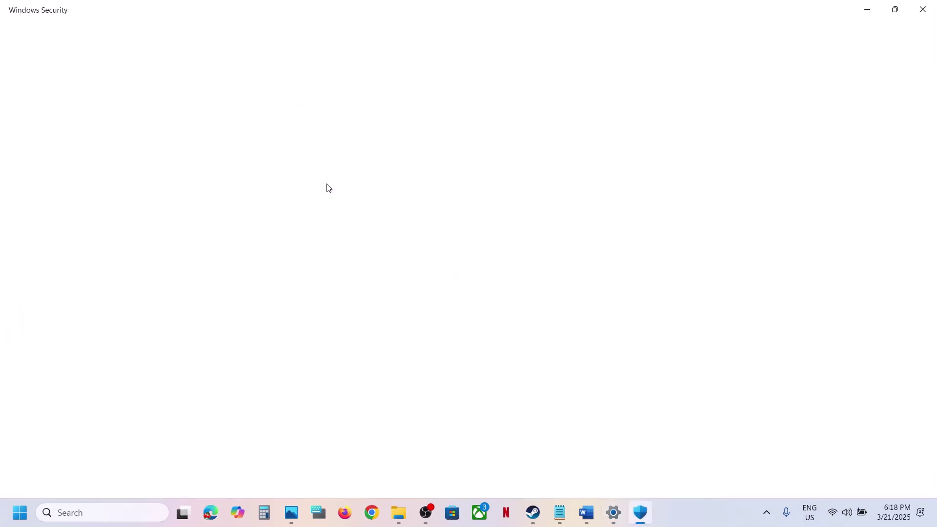
pyautogui.scroll(-2, 344, 446)
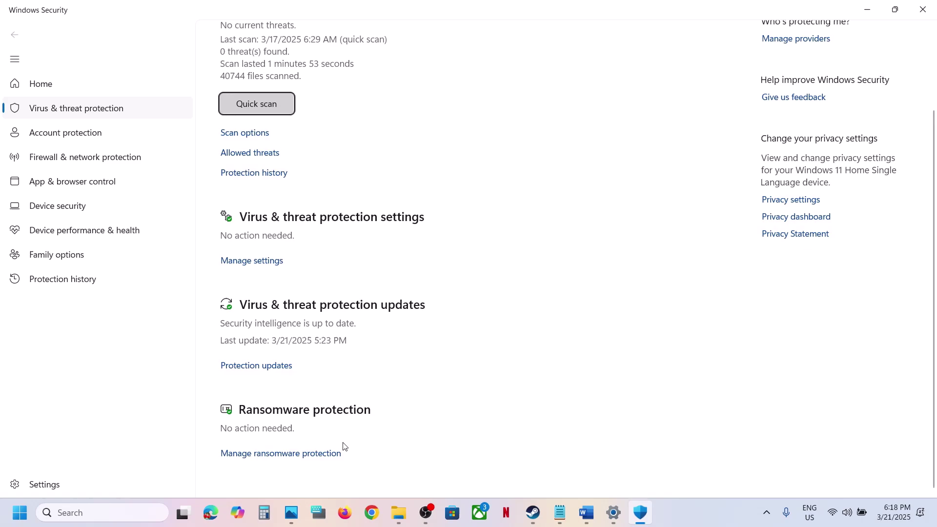
pyautogui.click(297, 457)
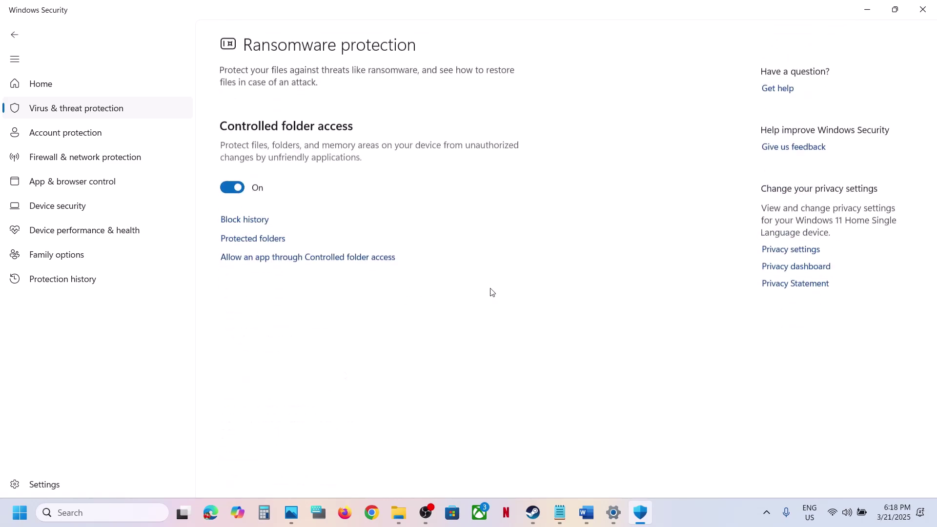
pyautogui.click(334, 258)
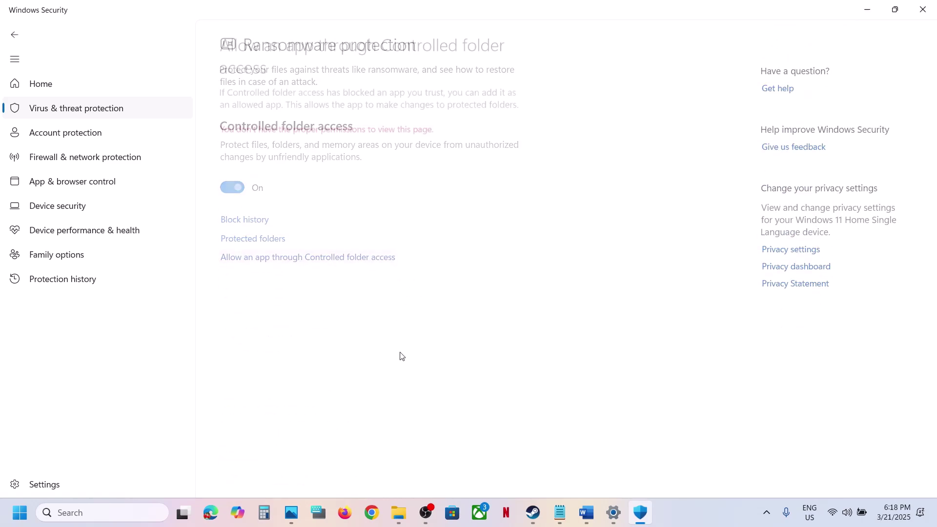
# Start adding an allowed app from all apps and browse to C:\Program Files (x86)\Steam.
pyautogui.scroll(-2, 299, 161)
pyautogui.click(313, 46)
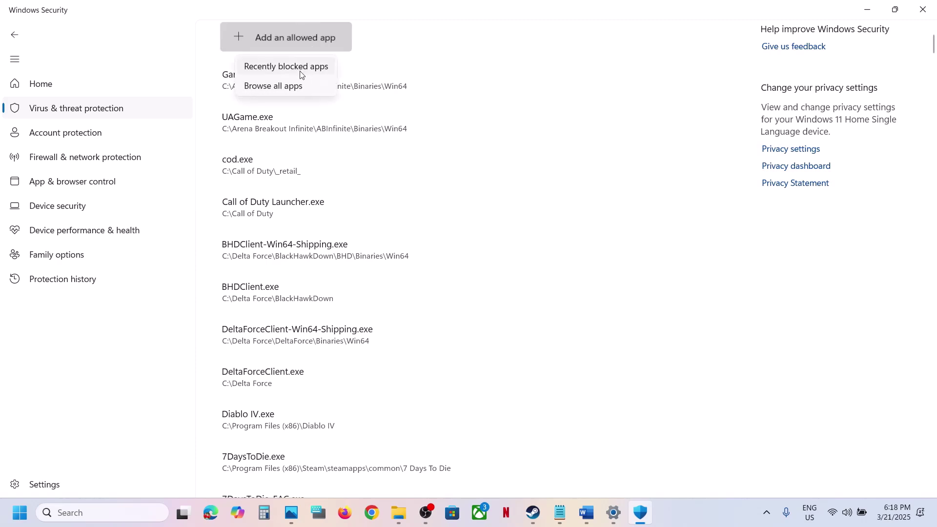
pyautogui.click(293, 85)
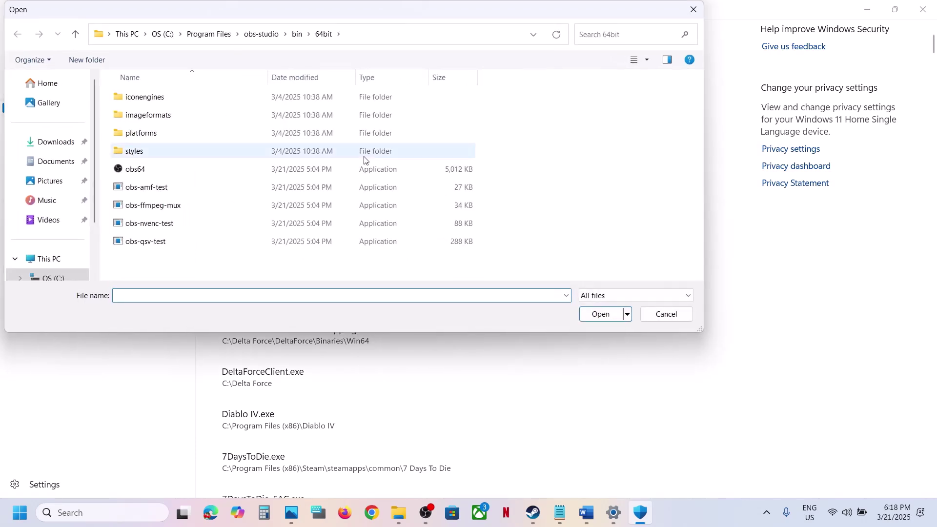
pyautogui.click(168, 39)
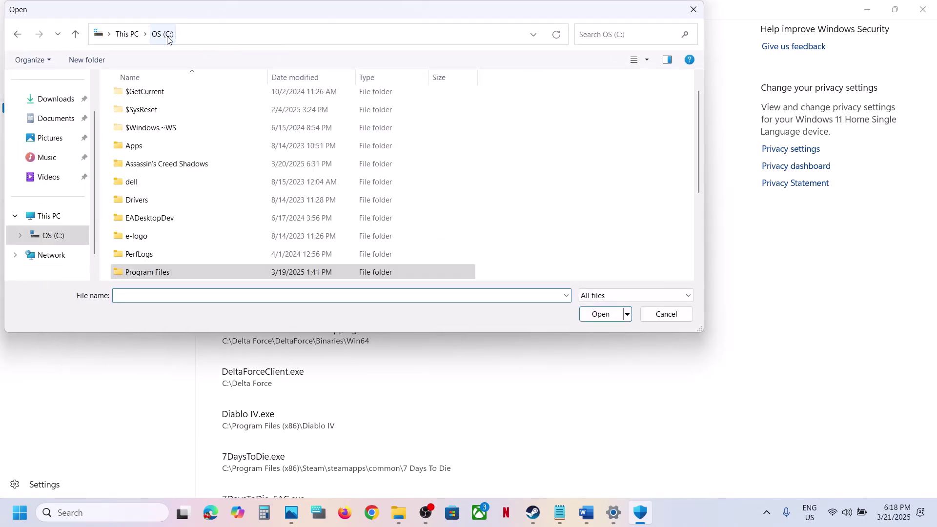
pyautogui.scroll(-3, 207, 198)
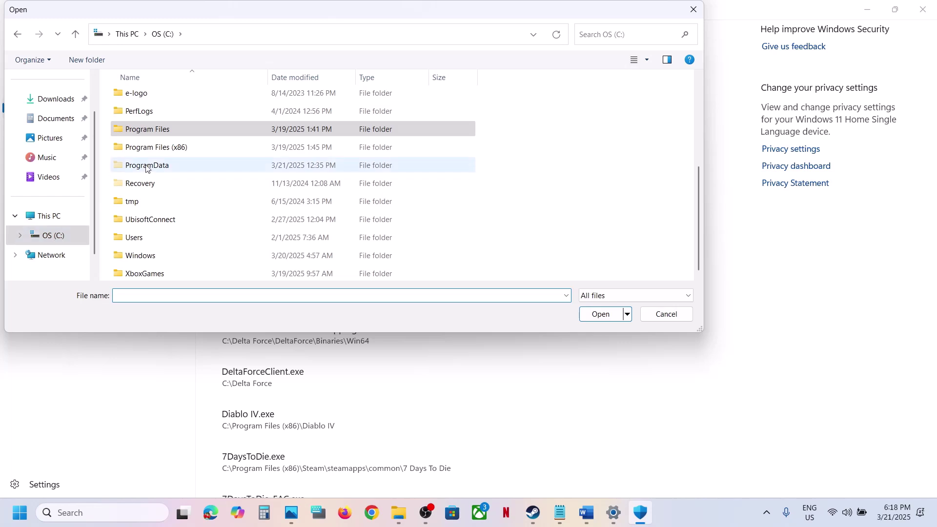
pyautogui.doubleClick(149, 147)
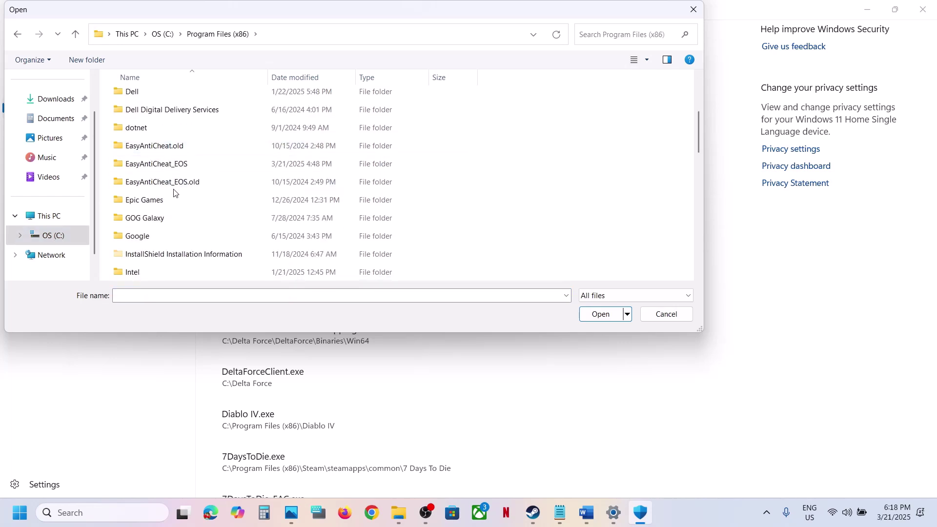
pyautogui.scroll(-5, 149, 161)
pyautogui.scroll(-2, 149, 229)
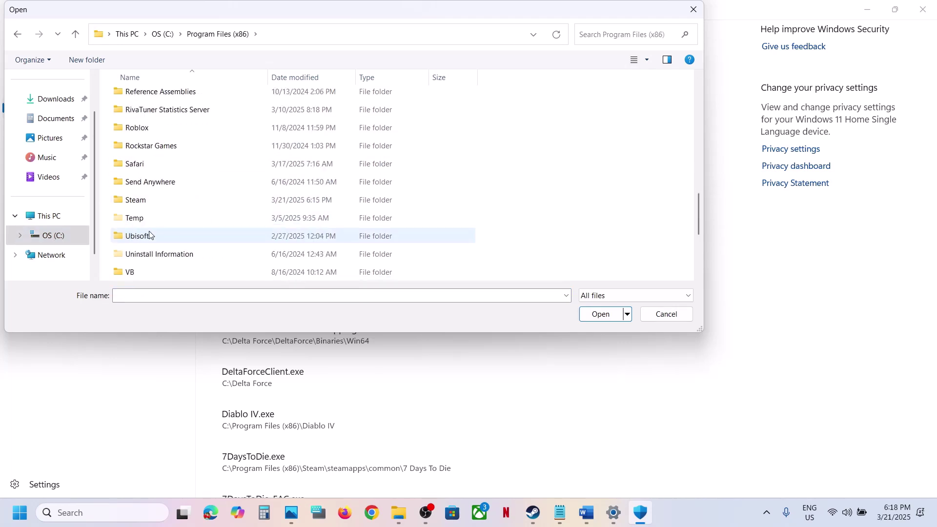
pyautogui.doubleClick(138, 200)
# Allow BLEACH_Rebirth_of_Souls from the steamapps\common\BLEACH Rebirth of Souls folder through Controlled folder access.
pyautogui.scroll(-4, 153, 160)
pyautogui.doubleClick(147, 182)
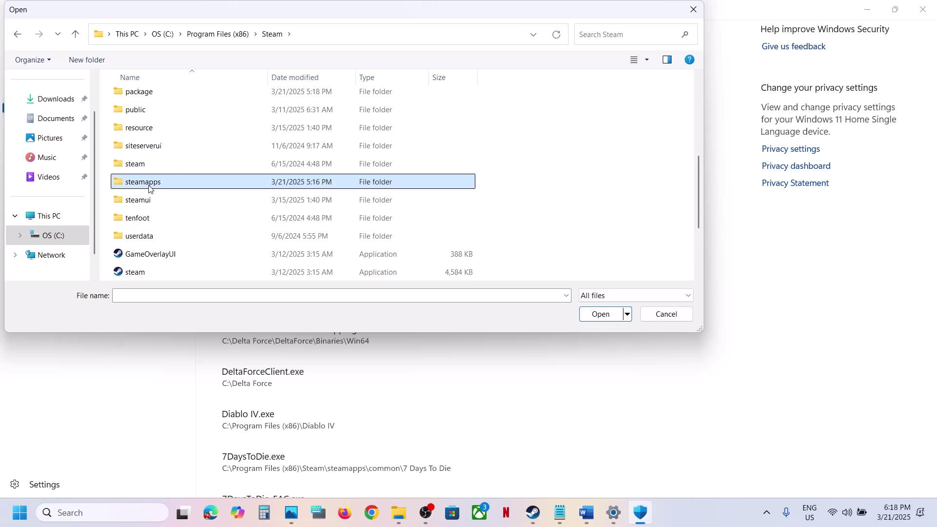
pyautogui.click(158, 96)
pyautogui.doubleClick(159, 96)
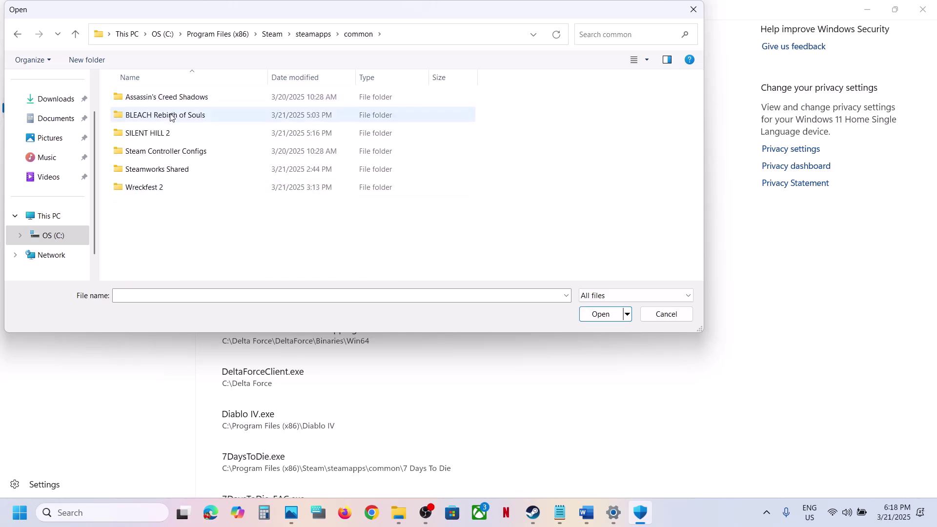
pyautogui.doubleClick(165, 116)
pyautogui.scroll(-5, 185, 227)
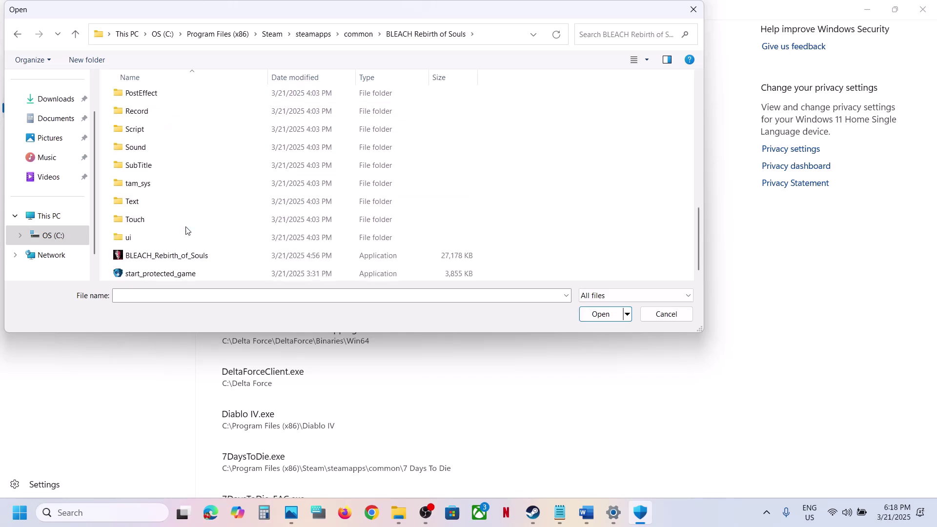
pyautogui.click(142, 257)
pyautogui.click(600, 313)
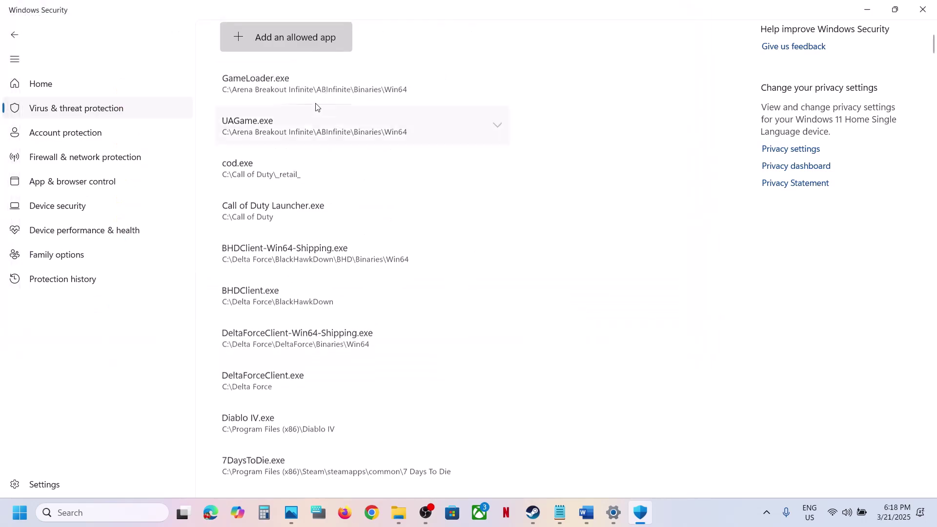
# Add start_protected_game from the same BLEACH Rebirth of Souls folder as another allowed app.
pyautogui.click(307, 49)
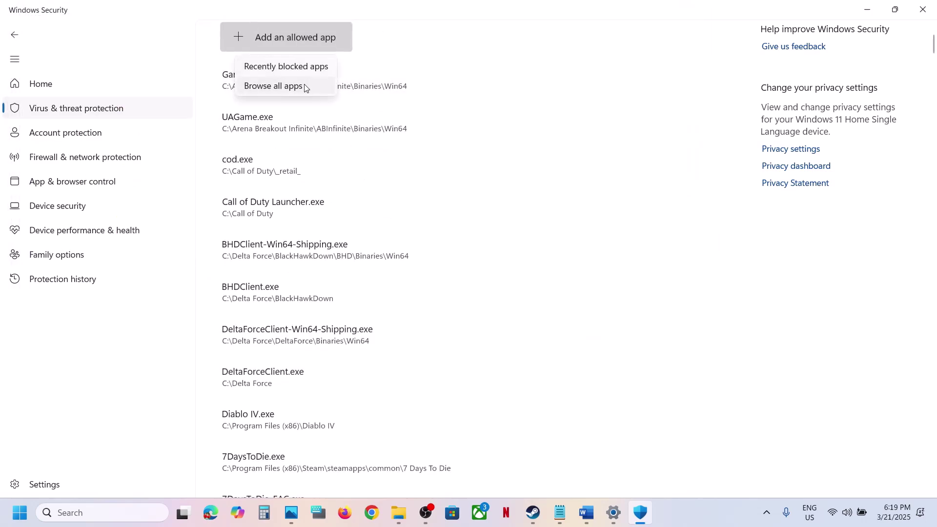
pyautogui.click(273, 83)
pyautogui.scroll(-5, 216, 221)
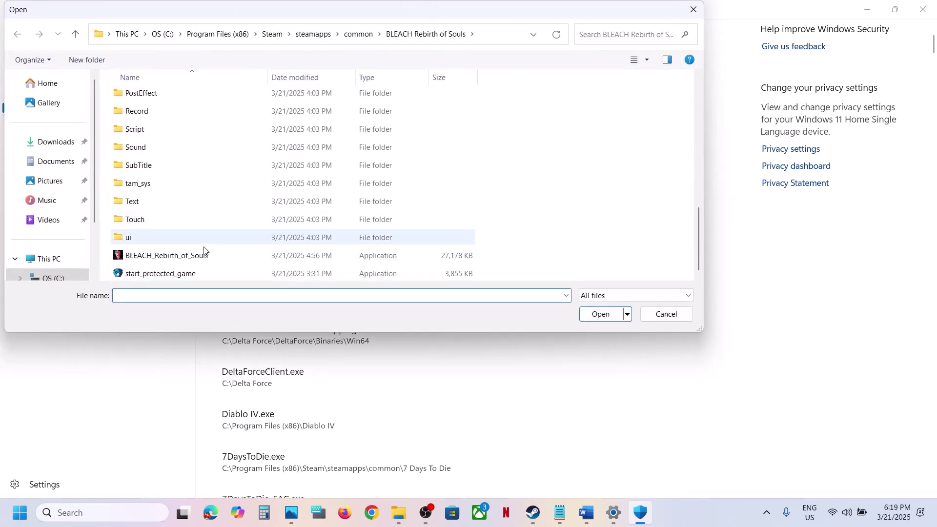
pyautogui.click(184, 272)
pyautogui.click(602, 315)
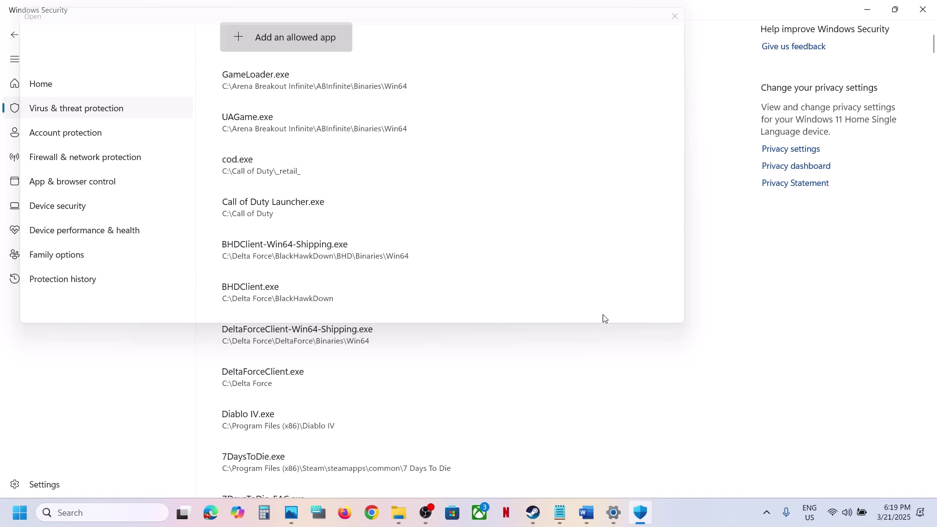
# Search Windows for "control" and open the Windows Defender Firewall allowed apps page in Control Panel.
pyautogui.click(80, 512)
pyautogui.write('control')
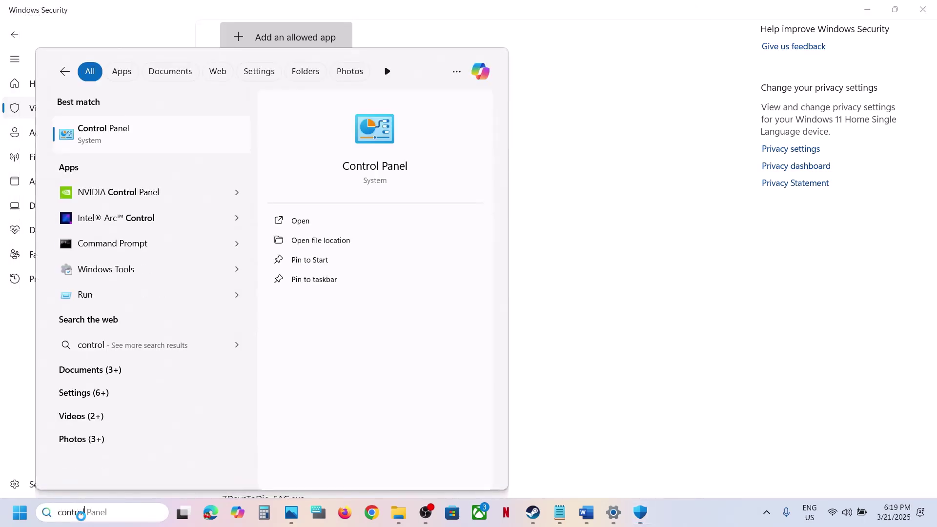
pyautogui.press('Return')
pyautogui.click(299, 166)
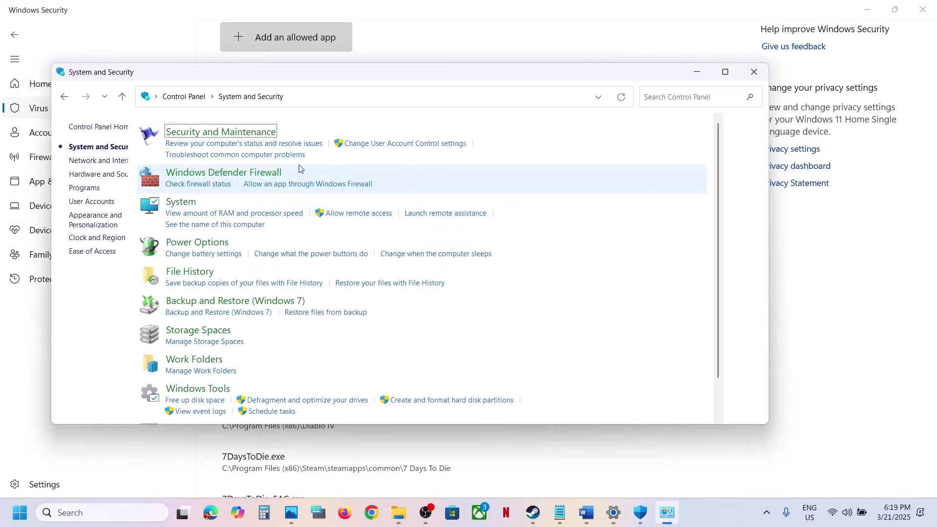
pyautogui.click(279, 174)
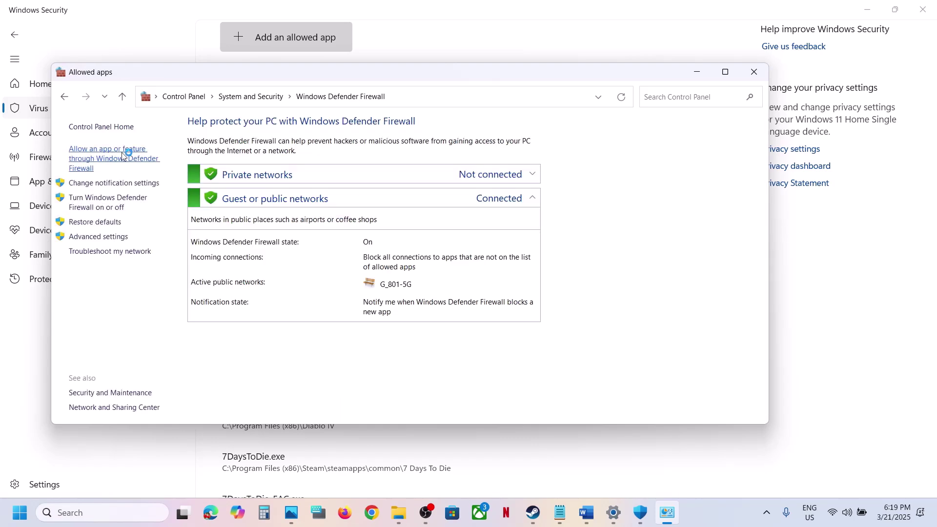
pyautogui.click(123, 154)
# Enable changes to the firewall's allowed apps and browse to C:\Program Files (x86)\Steam for another app to allow.
pyautogui.click(561, 162)
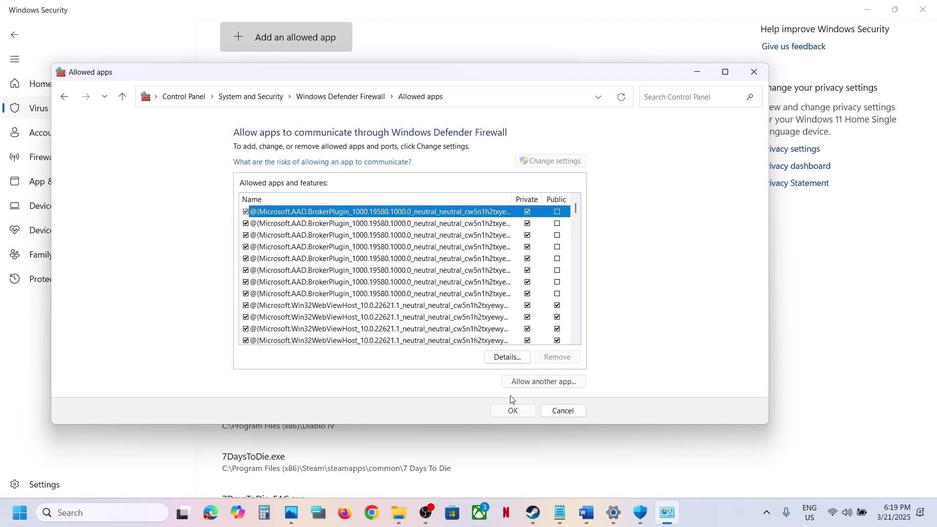
pyautogui.click(541, 382)
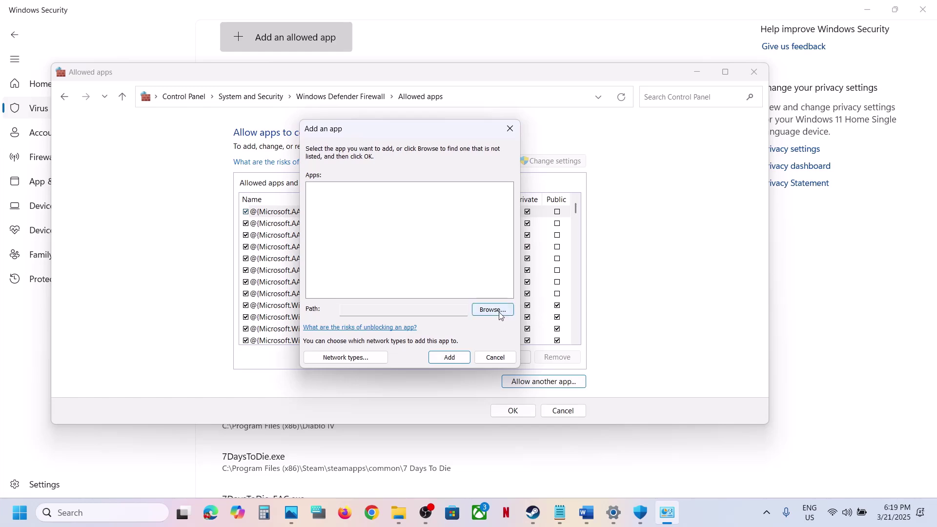
pyautogui.click(499, 314)
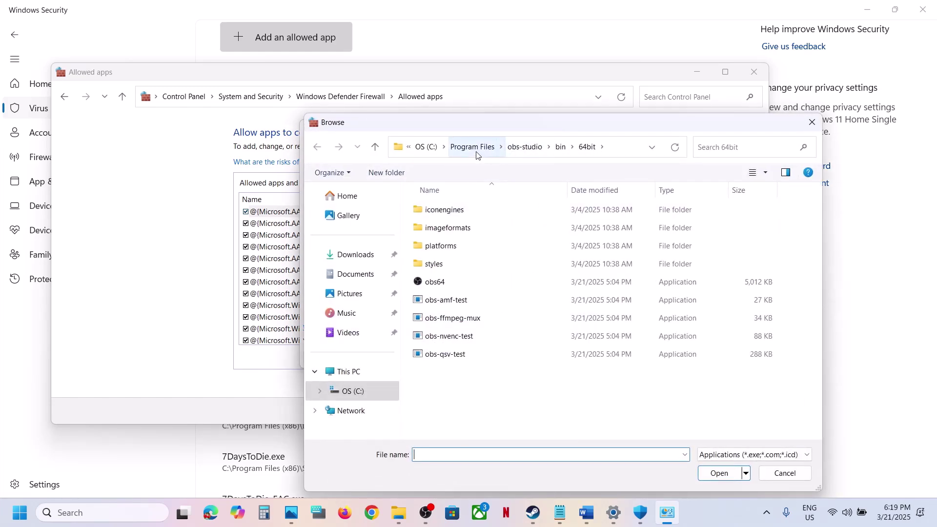
pyautogui.click(425, 147)
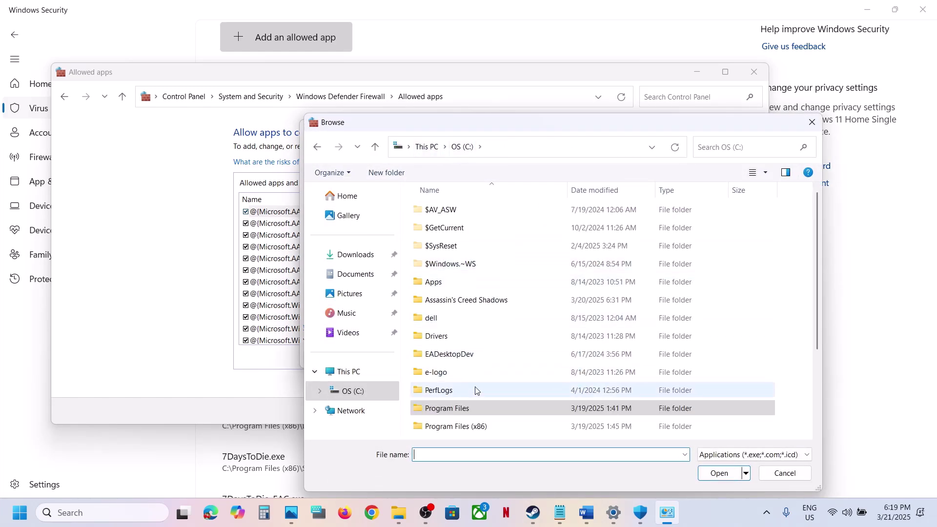
pyautogui.doubleClick(462, 429)
pyautogui.scroll(-6, 457, 364)
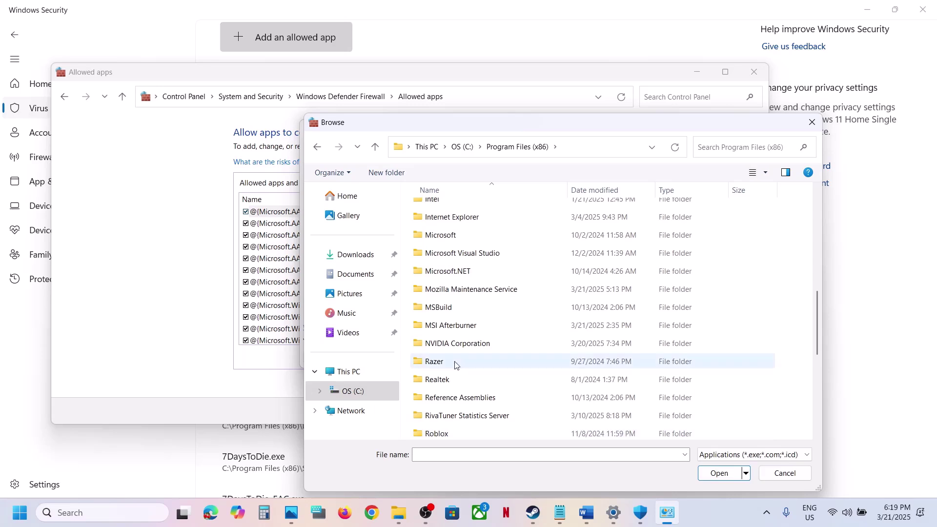
pyautogui.scroll(-3, 458, 365)
pyautogui.doubleClick(435, 390)
# Try to add BLEACH_Rebirth_of_Souls from steamapps\common\BLEACH Rebirth of Souls to the firewall's allowed apps.
pyautogui.scroll(-3, 446, 371)
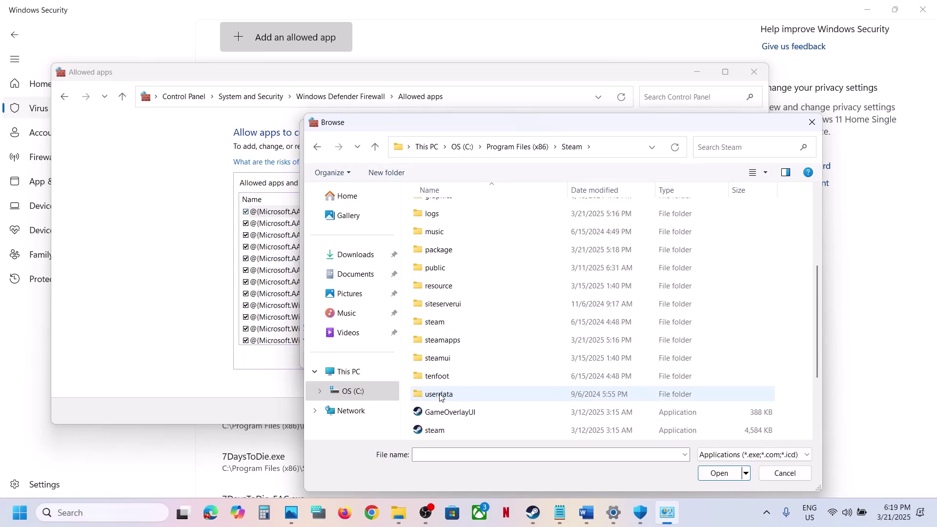
pyautogui.doubleClick(451, 342)
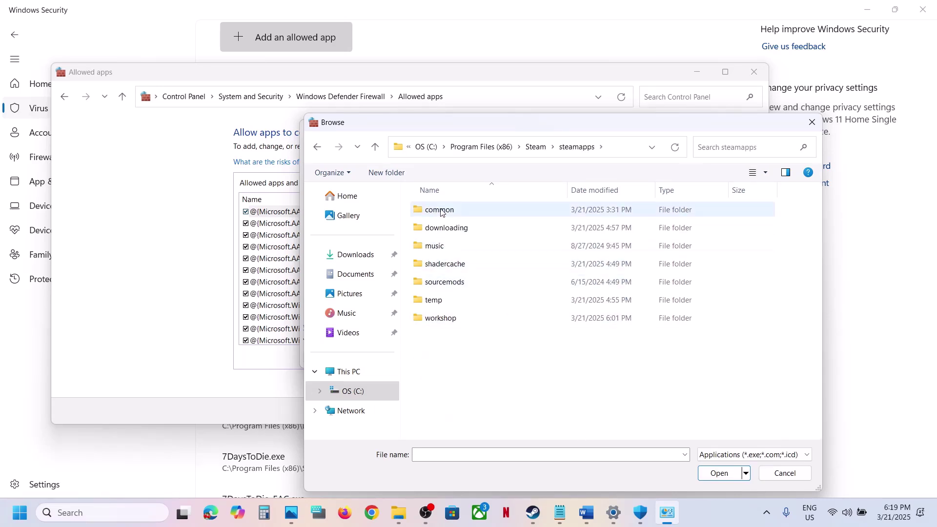
pyautogui.doubleClick(442, 211)
pyautogui.doubleClick(445, 227)
pyautogui.scroll(-5, 446, 230)
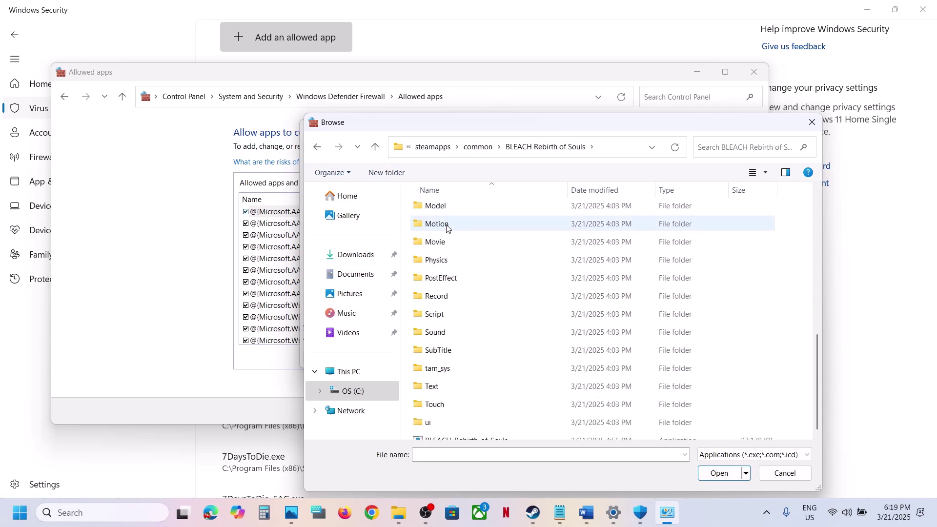
pyautogui.click(477, 415)
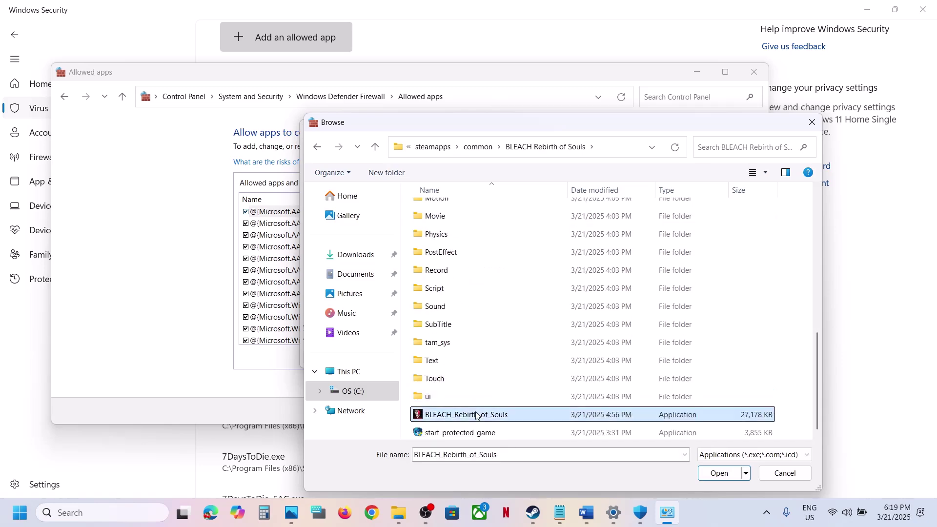
pyautogui.click(719, 472)
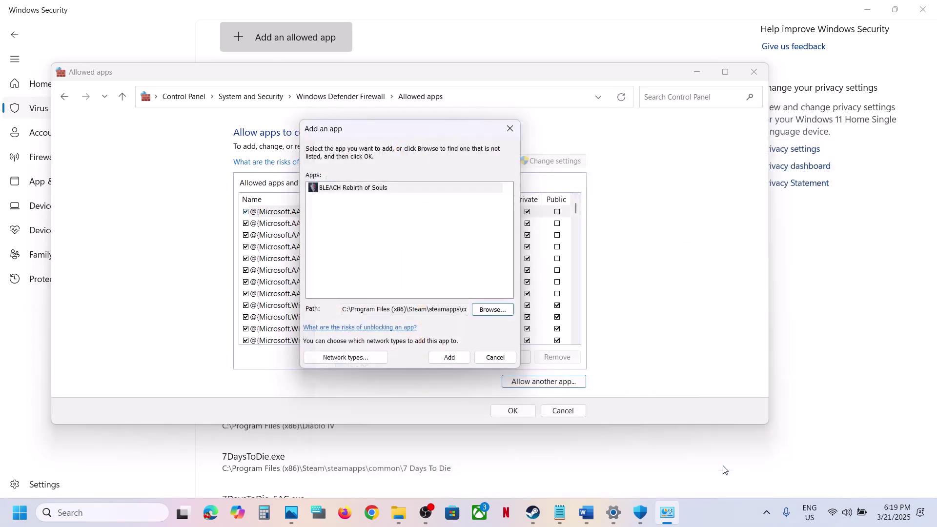
pyautogui.click(451, 357)
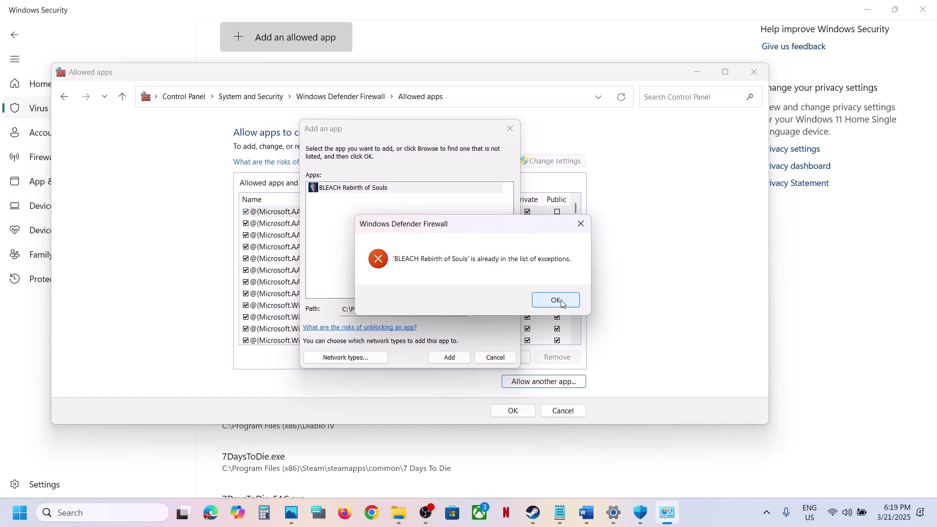
pyautogui.click(562, 303)
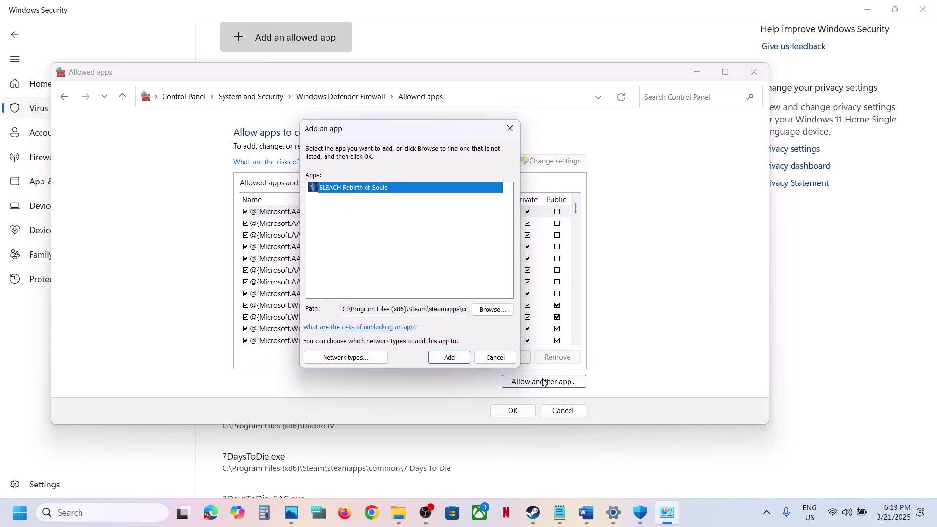
# Try to add start_protected_game from the same game folder to the firewall's allowed apps, and close the Add an app dialog.
pyautogui.click(485, 315)
pyautogui.scroll(-6, 444, 320)
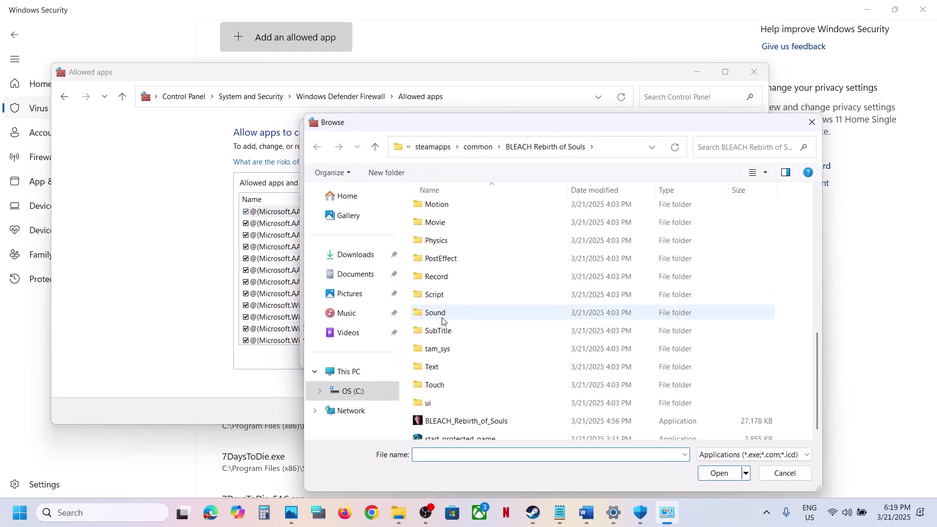
pyautogui.click(442, 432)
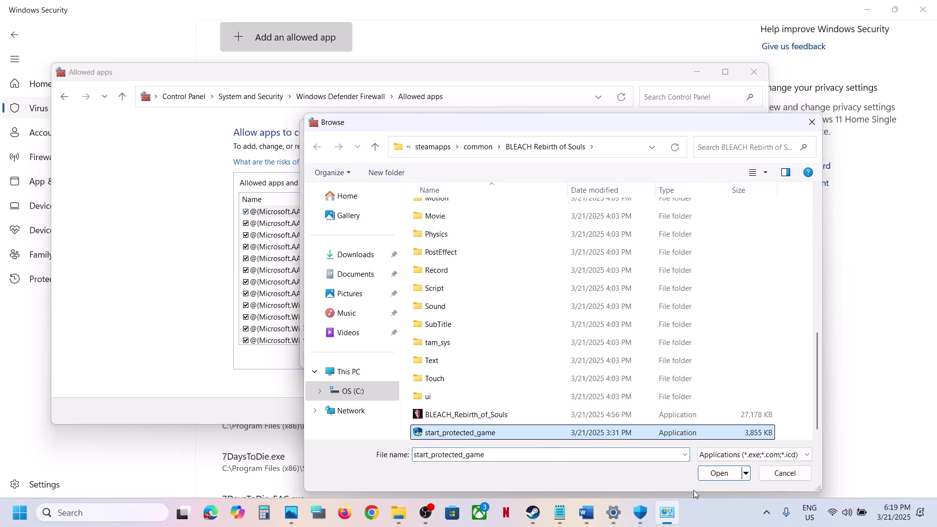
pyautogui.click(713, 474)
pyautogui.click(449, 357)
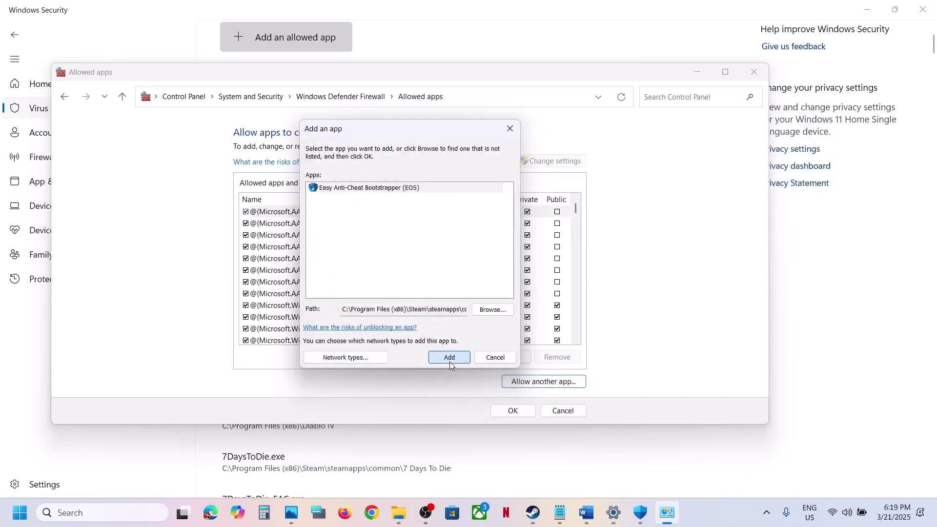
pyautogui.click(556, 301)
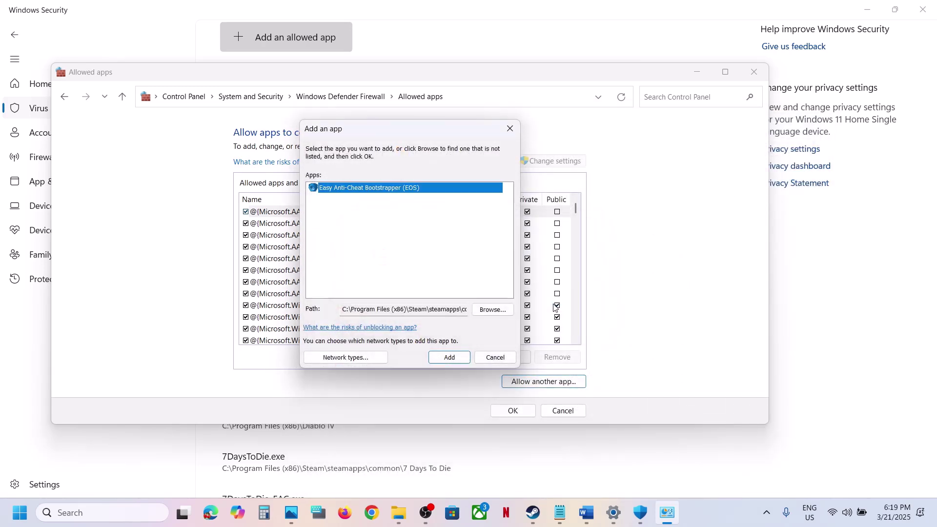
pyautogui.click(510, 128)
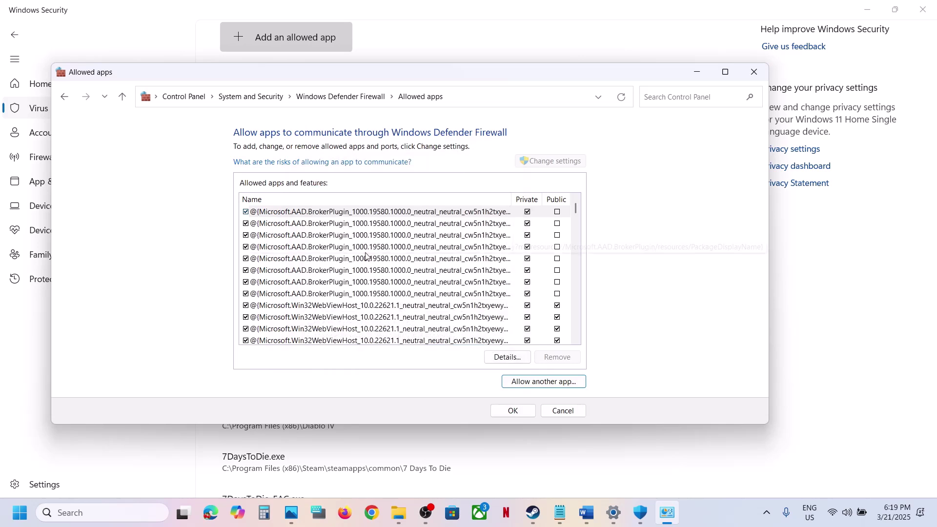
# Examine the BLEACH Rebirth of Souls and BLEACH_Rebirth_of_Souls entries in the firewall's allowed apps list.
pyautogui.click(345, 271)
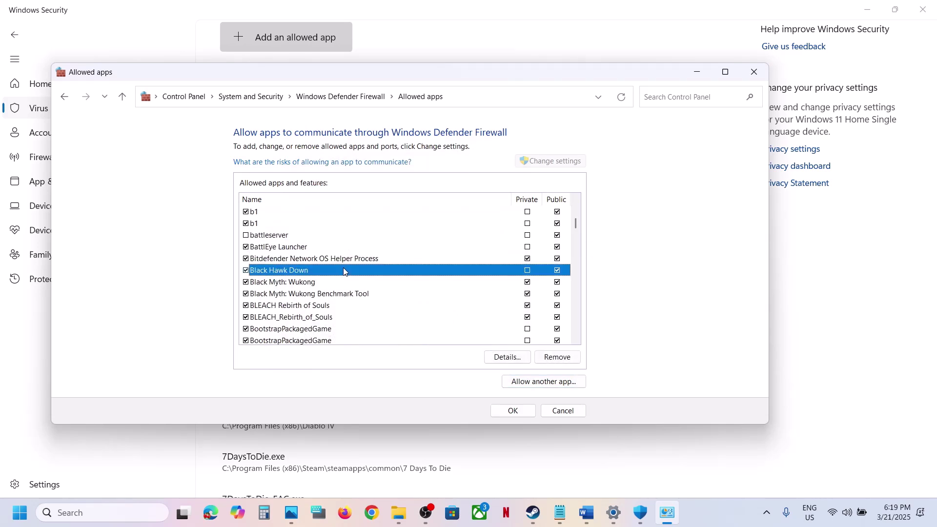
pyautogui.click(302, 309)
pyautogui.click(310, 318)
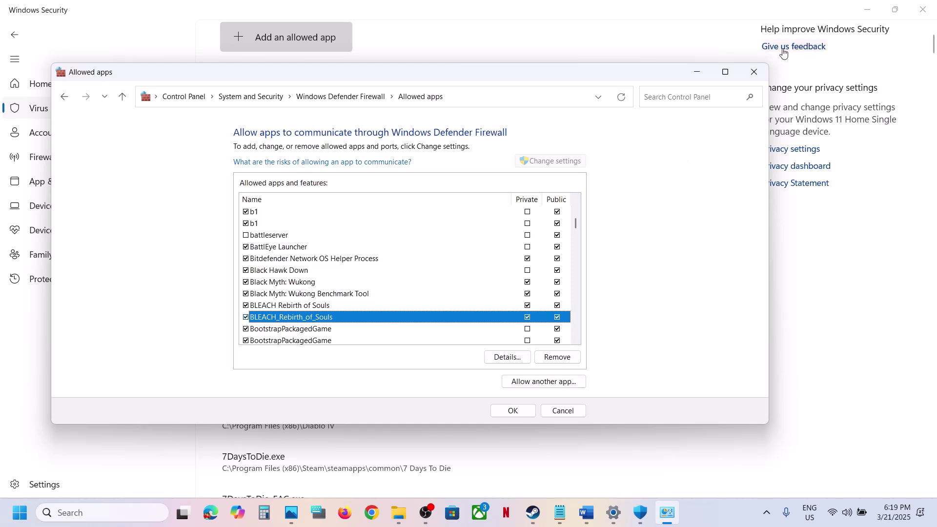
# Close the firewall's Allowed apps window, Windows Security and Settings.
pyautogui.click(753, 72)
pyautogui.click(927, 11)
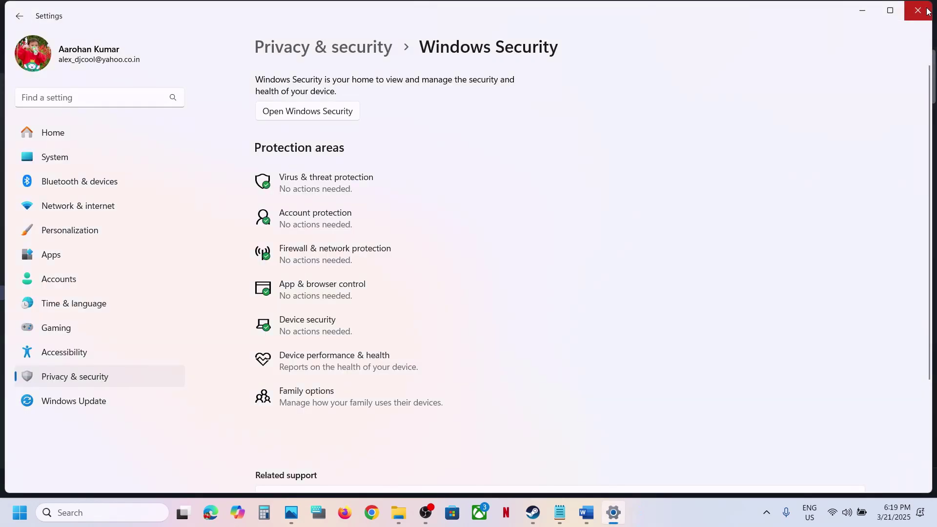
pyautogui.click(924, 12)
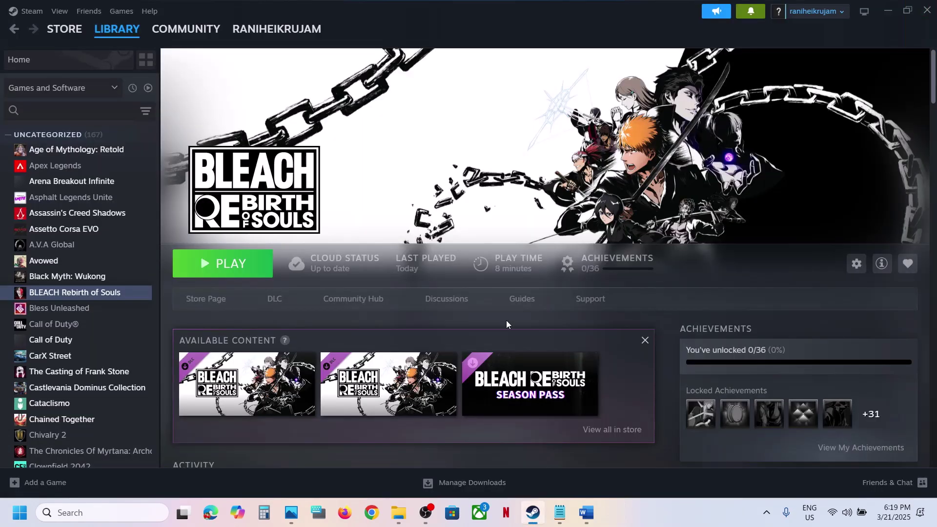
# Switch to the Word notes and highlight the Step 4 text "Clear Download Cache".
pyautogui.click(585, 513)
pyautogui.scroll(-5, 478, 369)
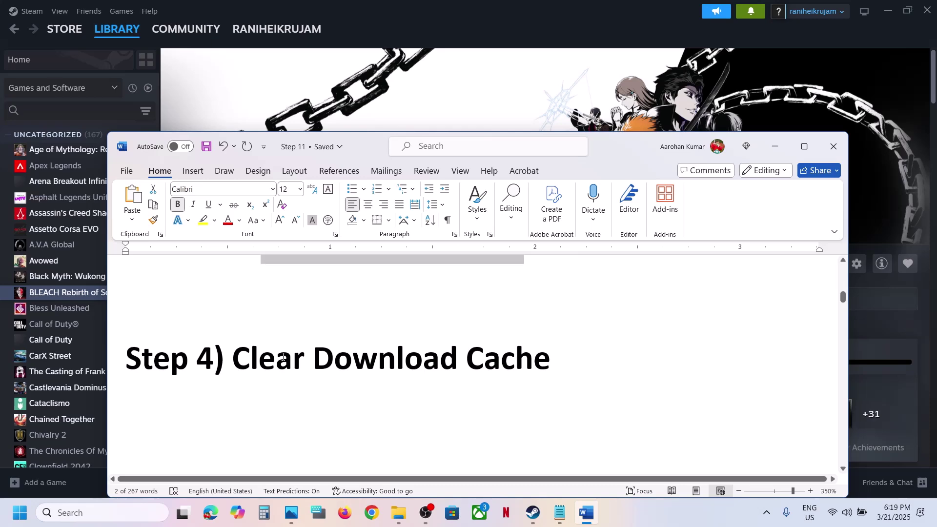
pyautogui.moveTo(268, 359); pyautogui.dragTo(550, 360)
# Switch to Steam, request clearing the download cache in the Downloads settings, cancel the confirmation and close the settings.
pyautogui.click(508, 88)
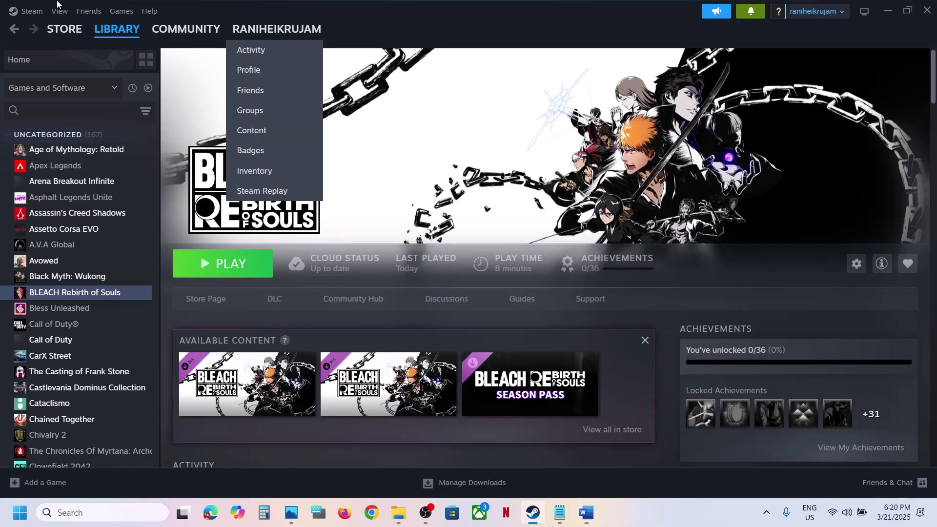
pyautogui.click(32, 11)
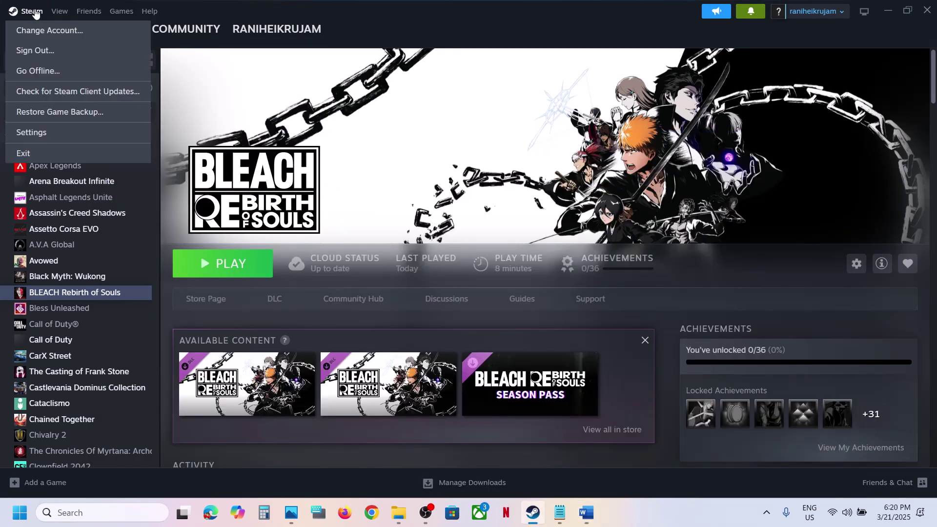
pyautogui.click(45, 134)
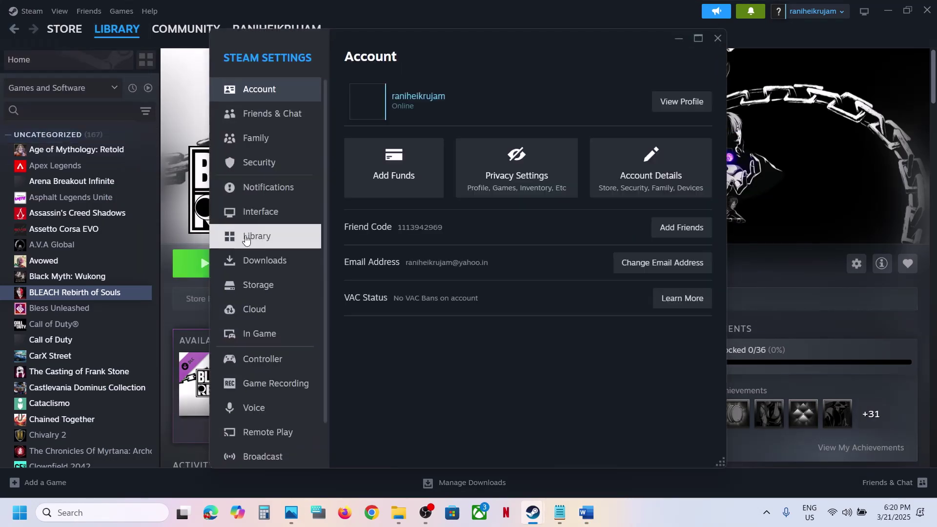
pyautogui.click(268, 266)
pyautogui.scroll(-3, 514, 359)
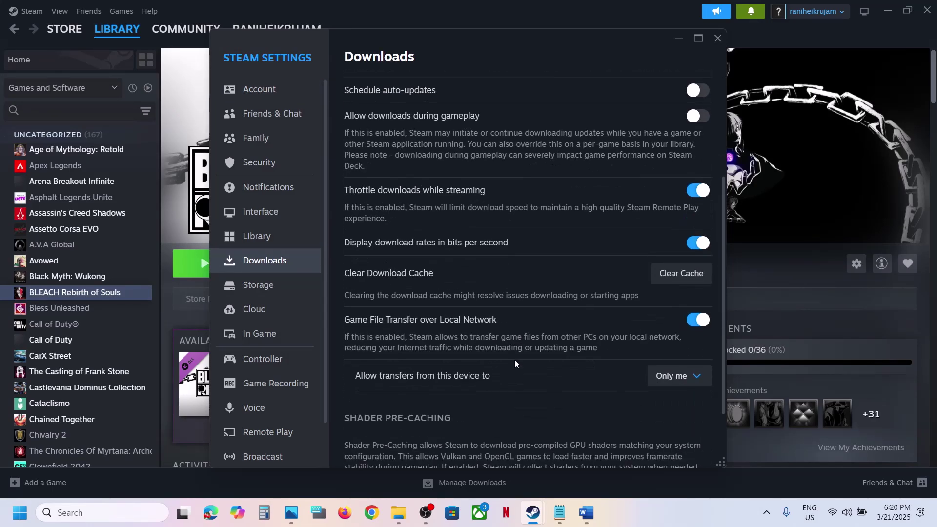
pyautogui.click(675, 270)
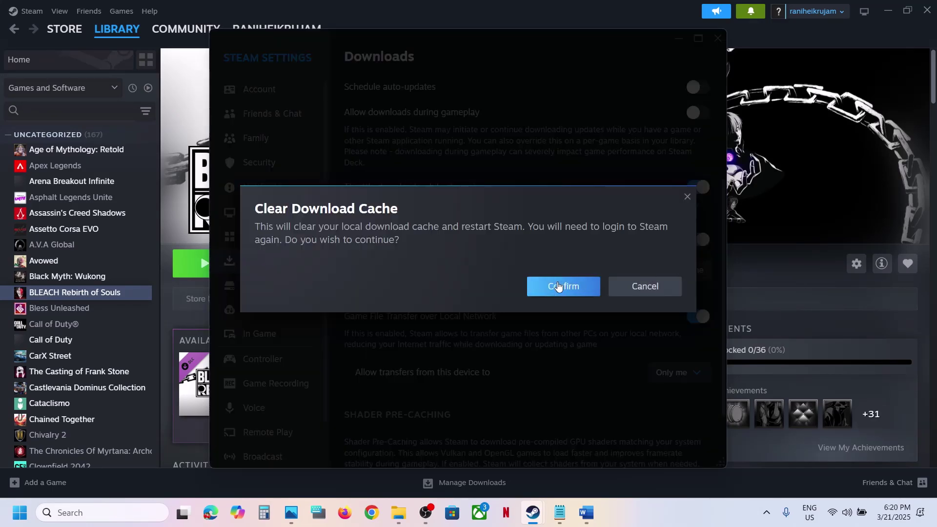
pyautogui.click(685, 202)
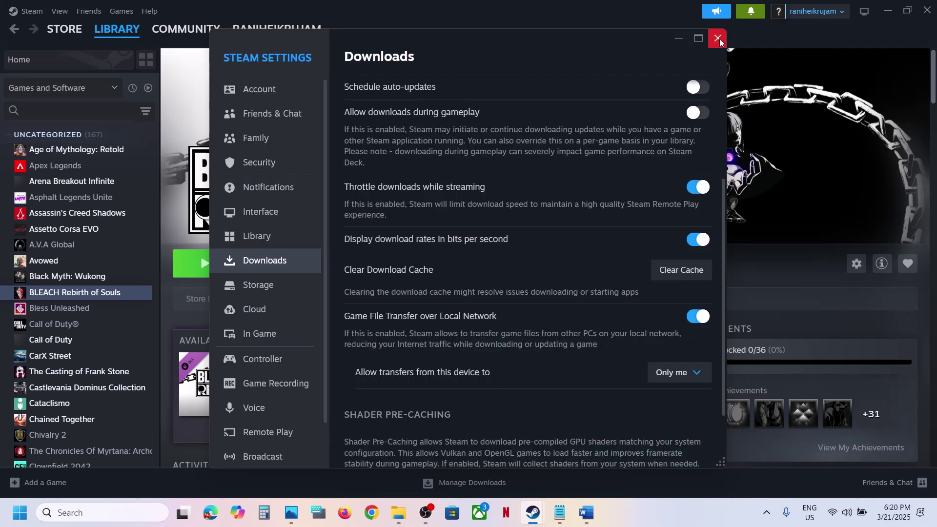
pyautogui.click(718, 38)
# Glance at Step 5 in the Word notes, and view the file verification option in Steam's Installed Files properties for BLEACH Rebirth of Souls.
pyautogui.click(593, 516)
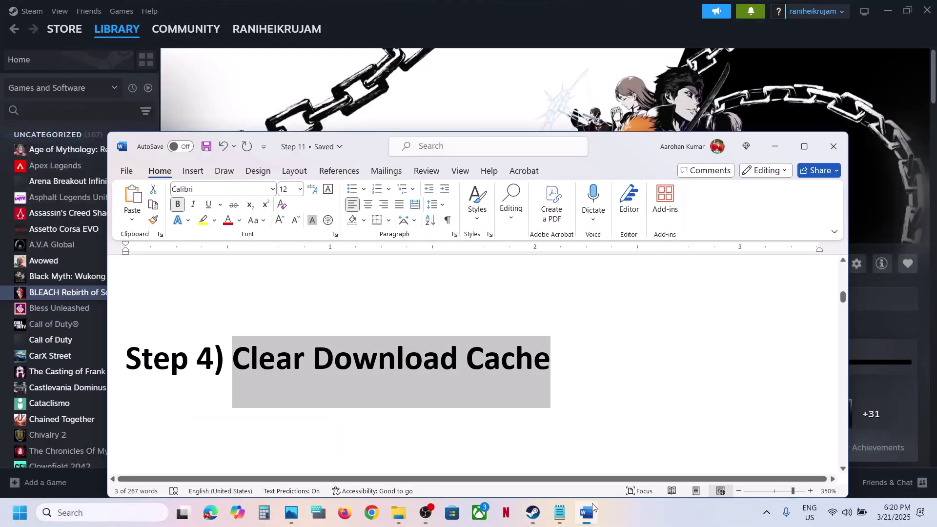
pyautogui.scroll(-3, 404, 316)
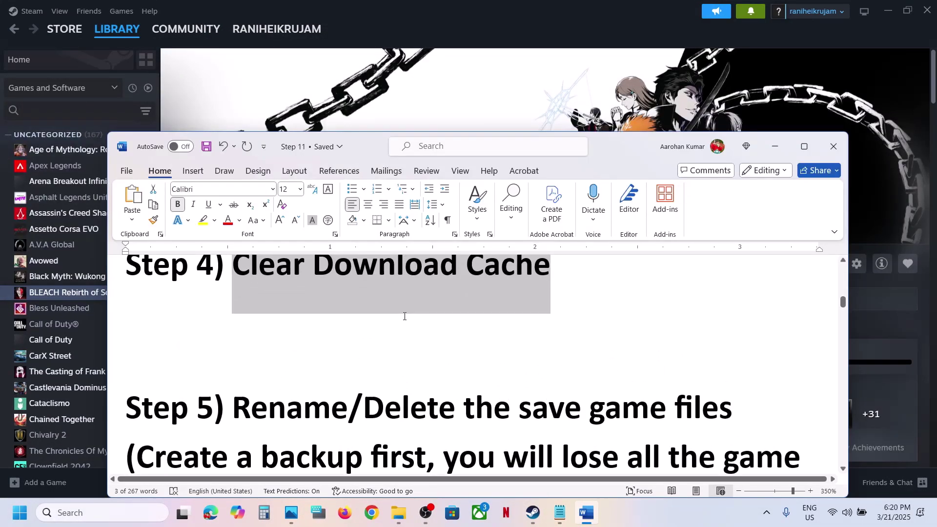
pyautogui.click(471, 105)
pyautogui.rightClick(100, 297)
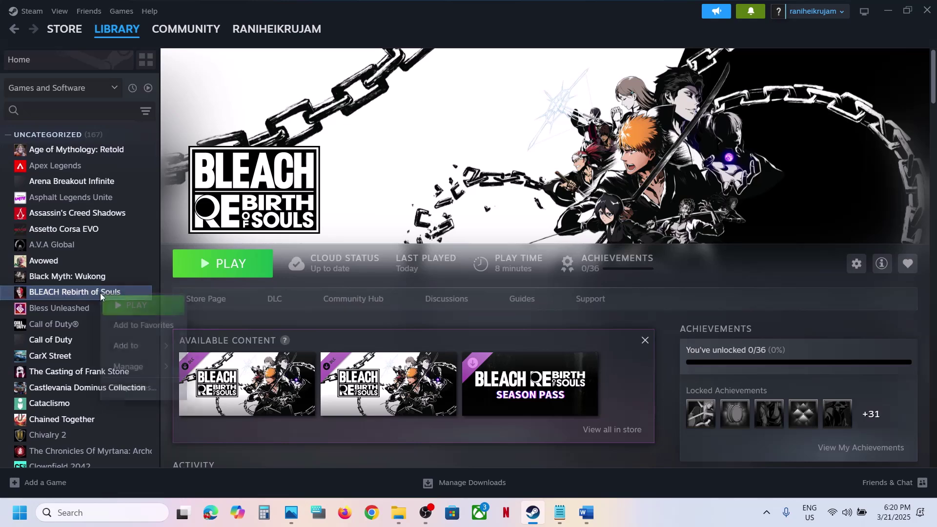
pyautogui.click(139, 388)
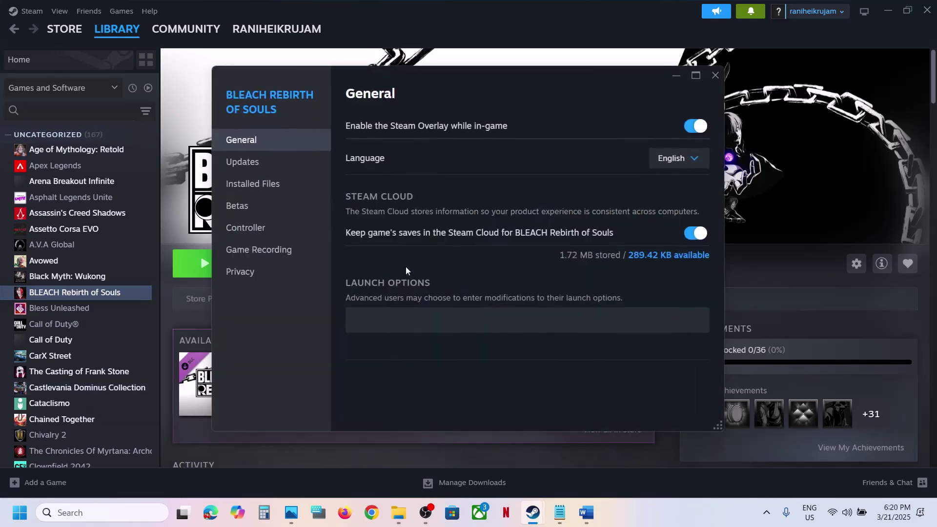
pyautogui.click(276, 188)
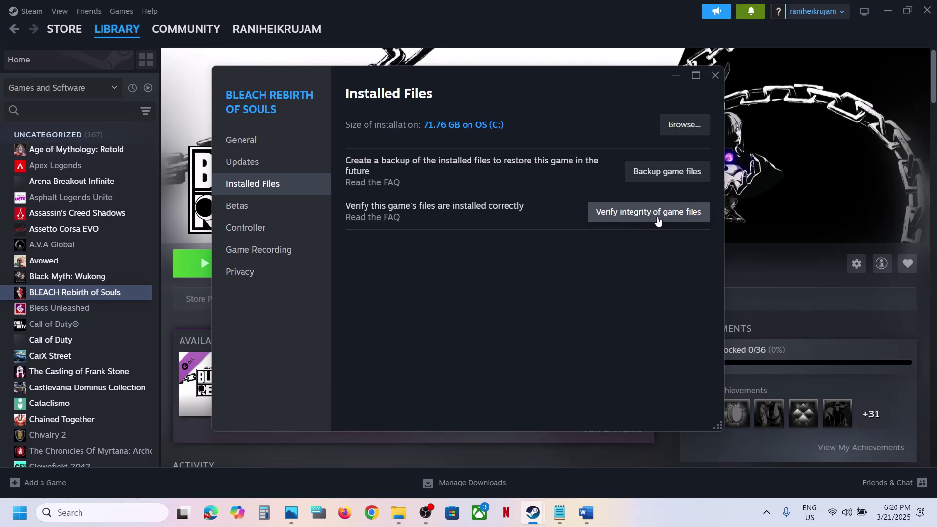
pyautogui.click(717, 76)
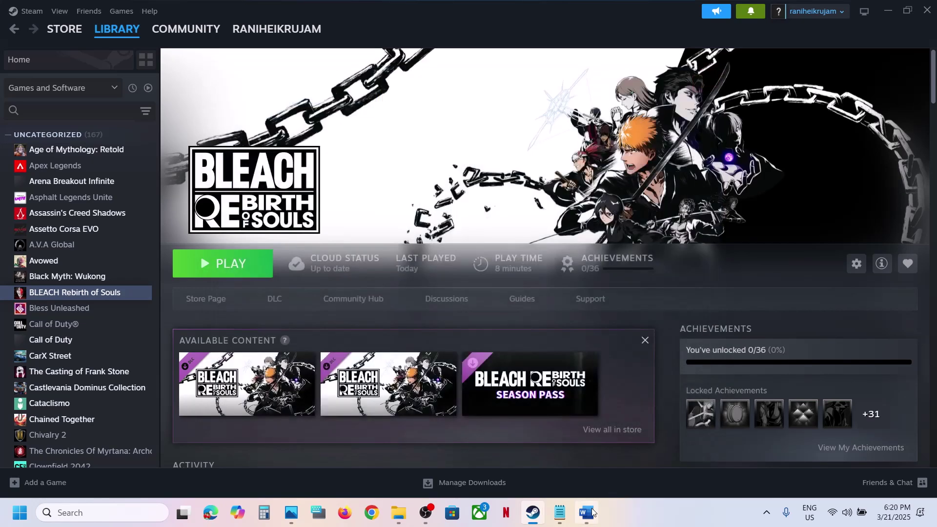
# Return to the Word notes and read Step 5 on renaming or deleting the save game files after creating a backup.
pyautogui.click(587, 512)
pyautogui.scroll(-2, 455, 355)
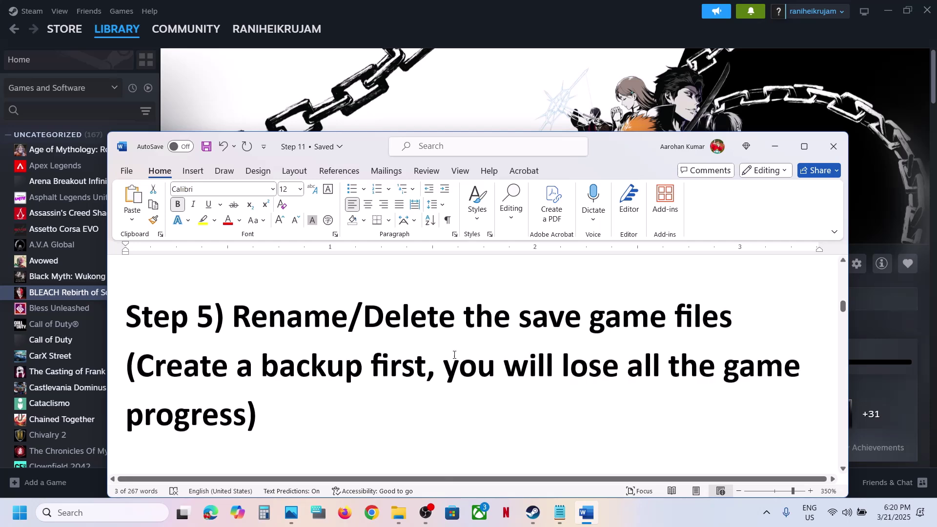
# Highlight the Step 5 wording on renaming or deleting the save game files and the warning about losing all game progress.
pyautogui.moveTo(248, 320); pyautogui.dragTo(703, 330)
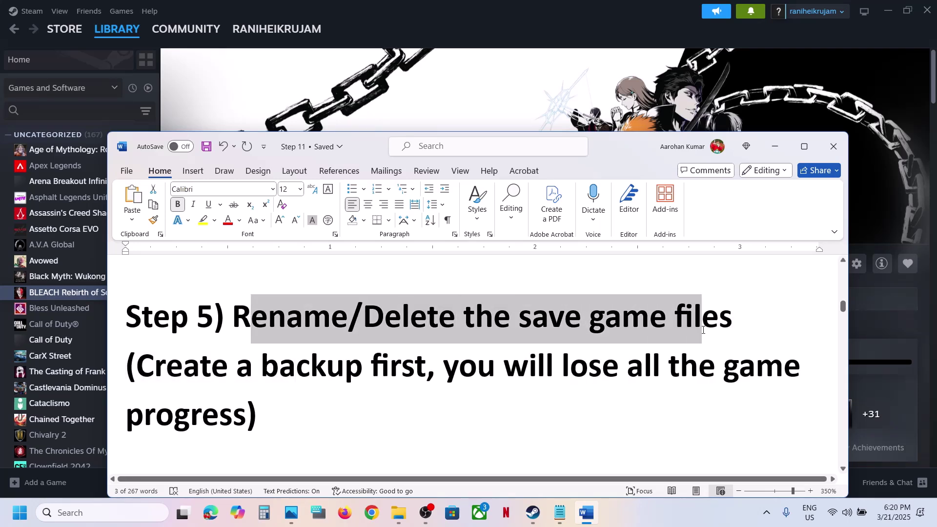
pyautogui.click(327, 366)
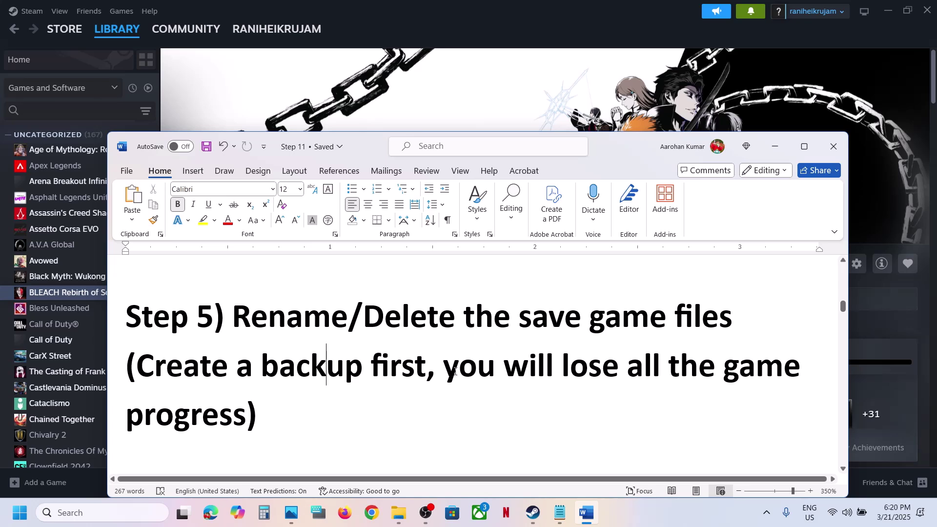
pyautogui.moveTo(545, 371); pyautogui.dragTo(241, 420)
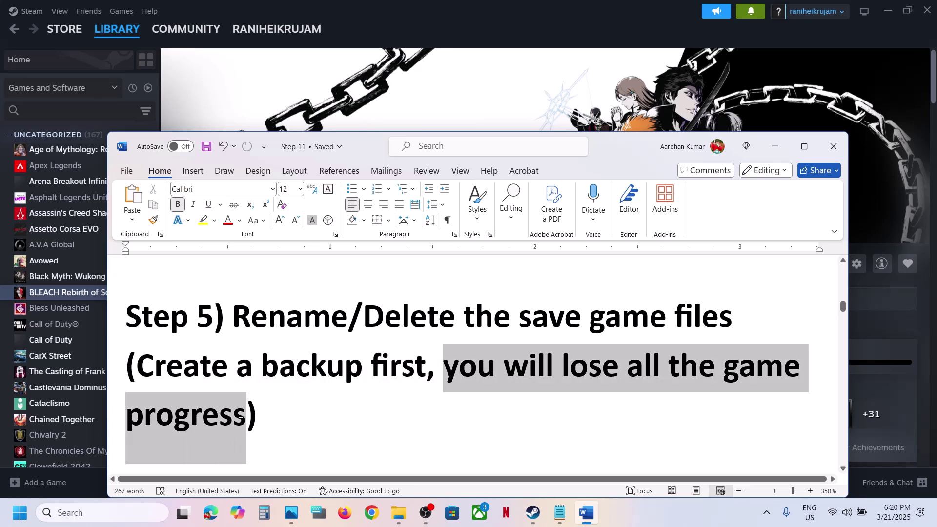
pyautogui.press('Right')
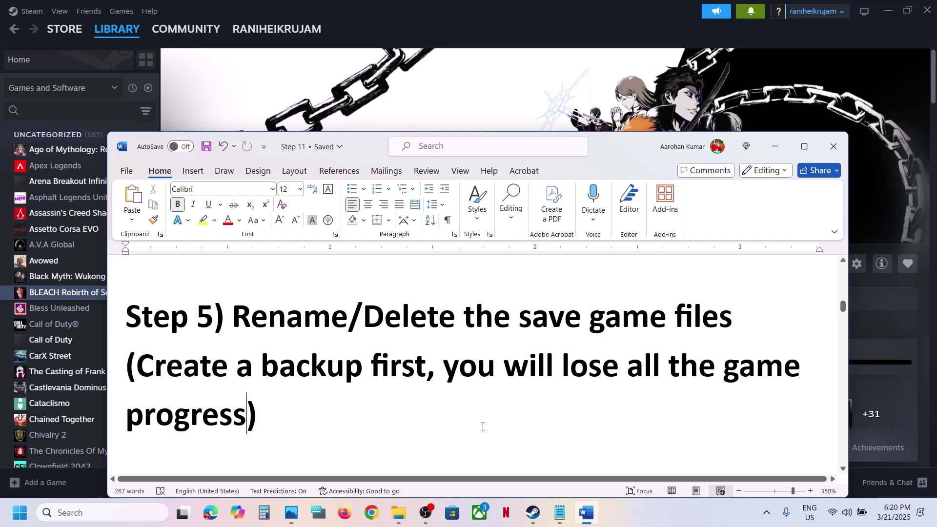
# Open a new File Explorer window and look in the My Games folder under Documents for the game's save folder.
pyautogui.rightClick(399, 512)
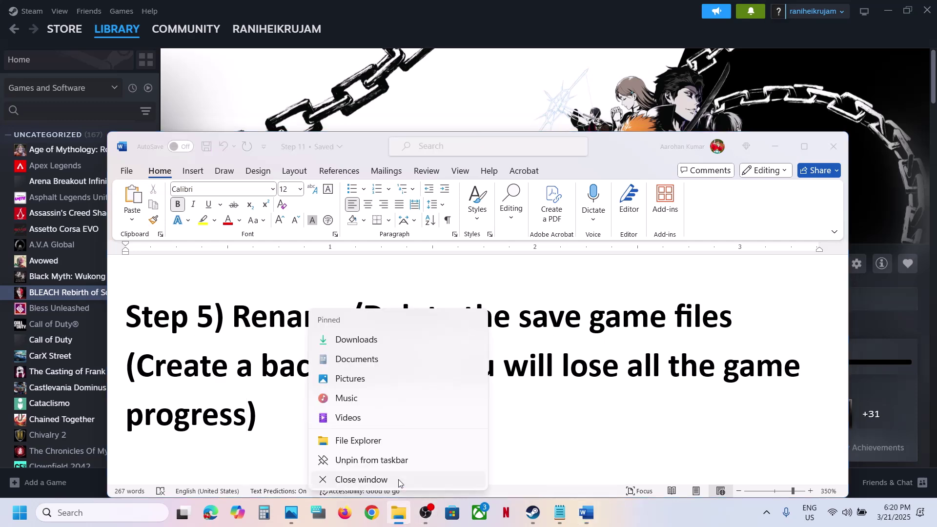
pyautogui.click(358, 441)
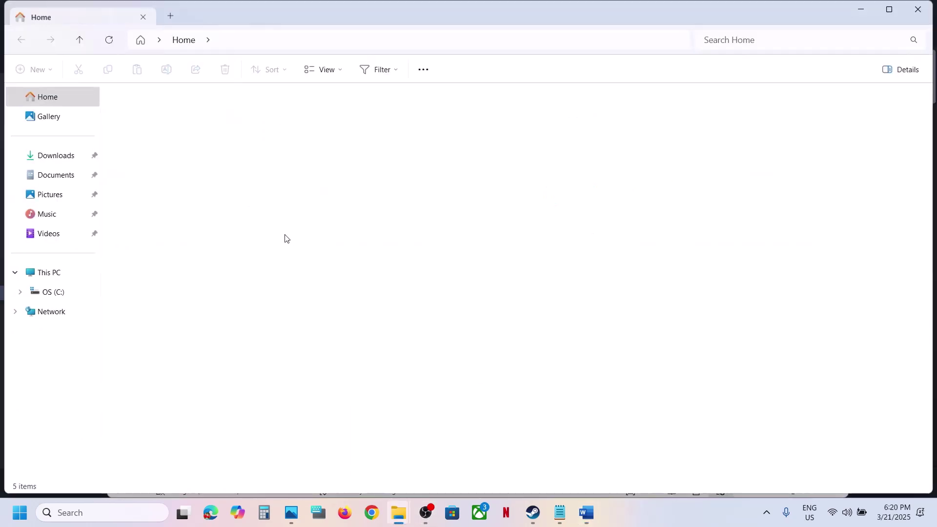
pyautogui.click(56, 177)
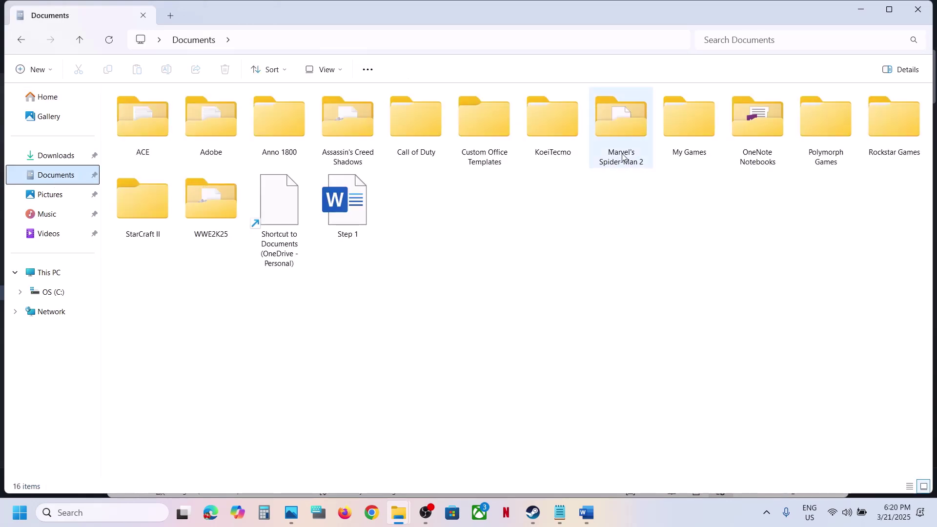
pyautogui.doubleClick(698, 136)
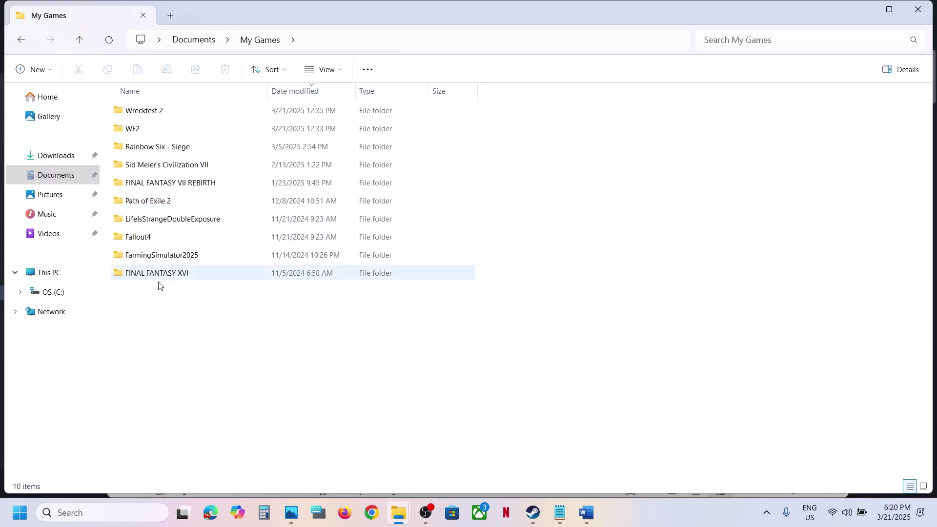
# Browse to the Users folder on the C: drive and open the current user's profile folder.
pyautogui.click(52, 273)
pyautogui.click(226, 113)
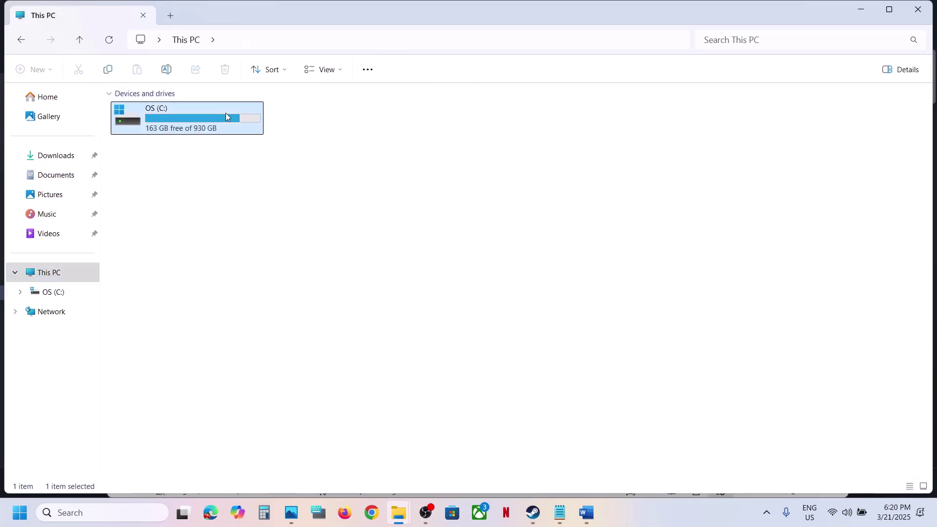
pyautogui.doubleClick(225, 117)
pyautogui.scroll(-1, 188, 243)
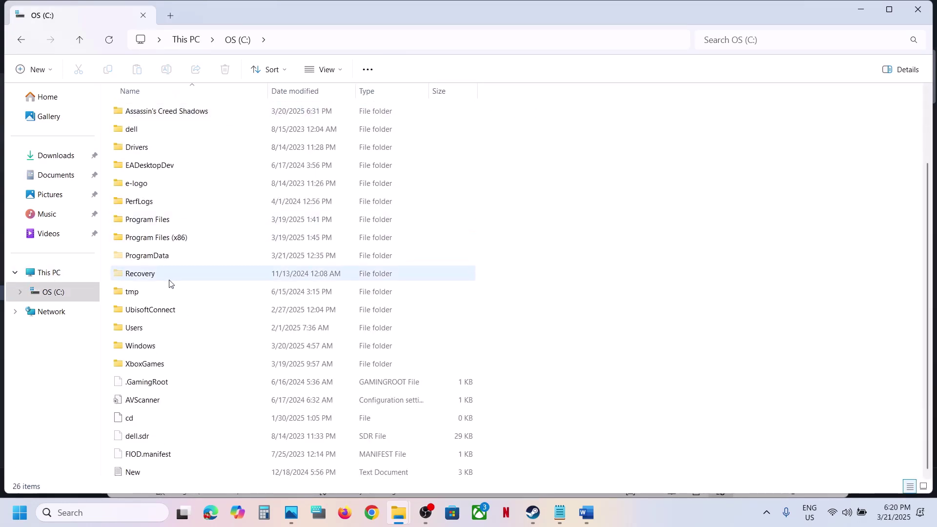
pyautogui.click(151, 336)
pyautogui.doubleClick(151, 335)
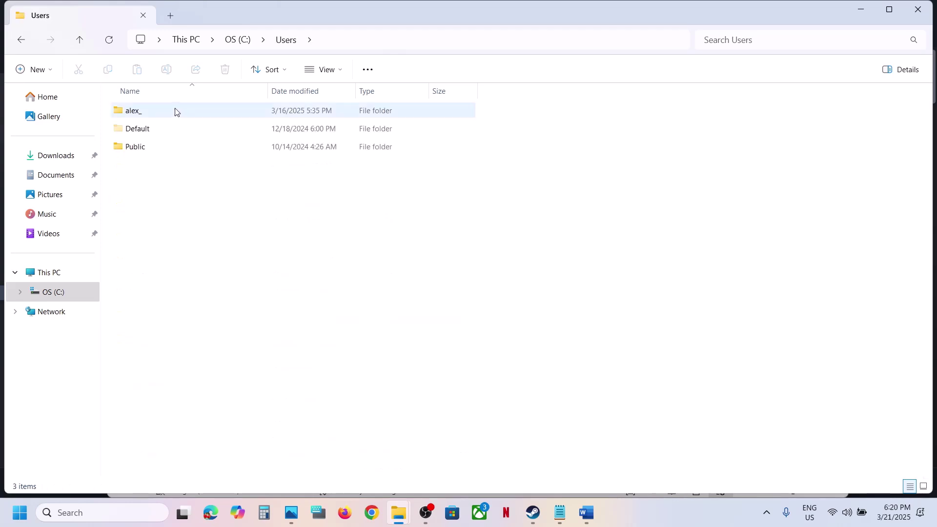
pyautogui.doubleClick(165, 115)
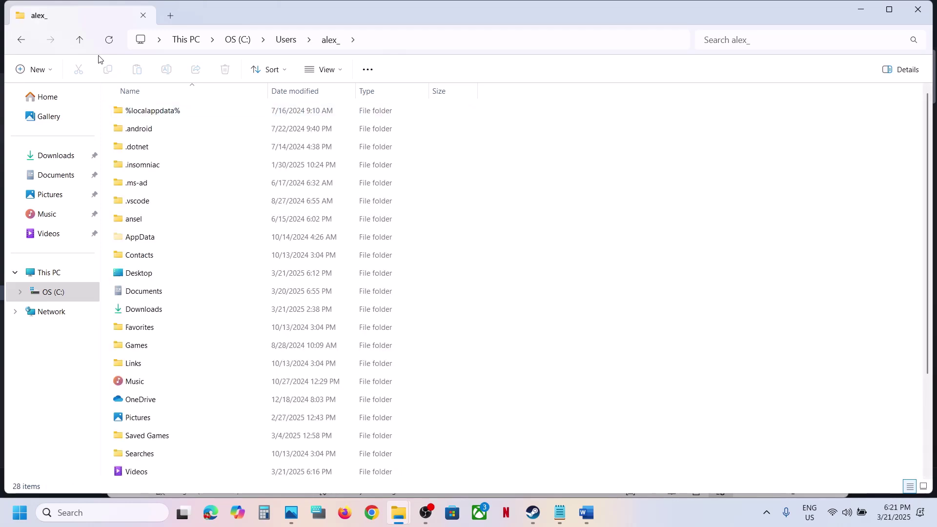
pyautogui.click(83, 40)
pyautogui.doubleClick(176, 116)
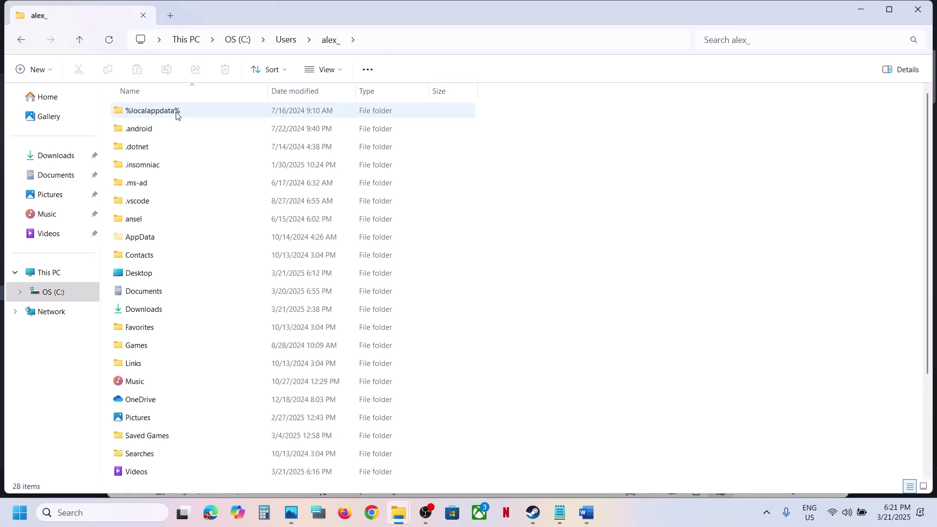
# Check that hidden items are shown, and open the Roaming folder inside AppData.
pyautogui.click(175, 241)
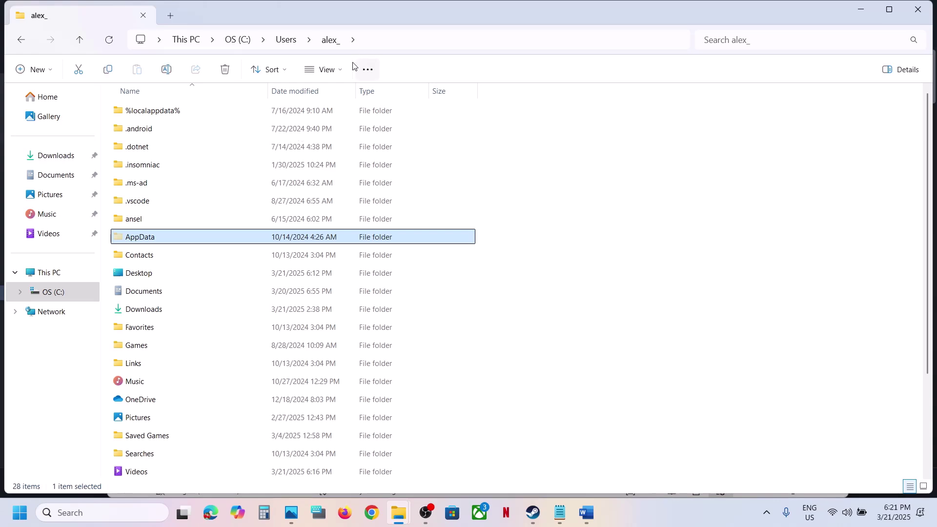
pyautogui.click(341, 72)
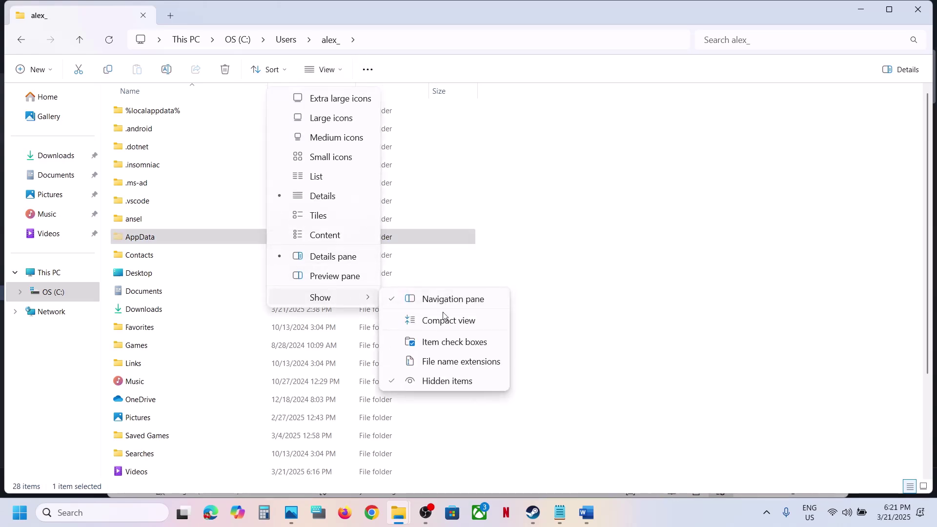
pyautogui.click(165, 241)
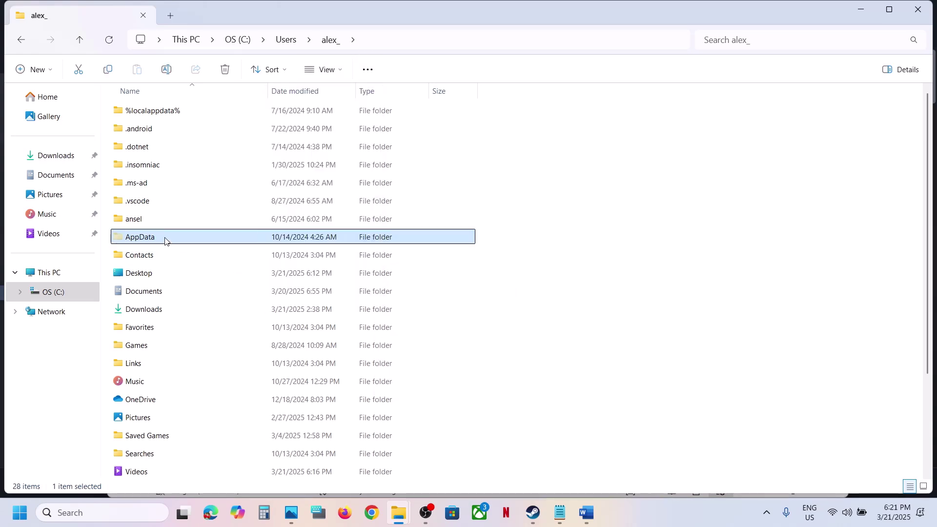
pyautogui.doubleClick(164, 238)
pyautogui.doubleClick(142, 147)
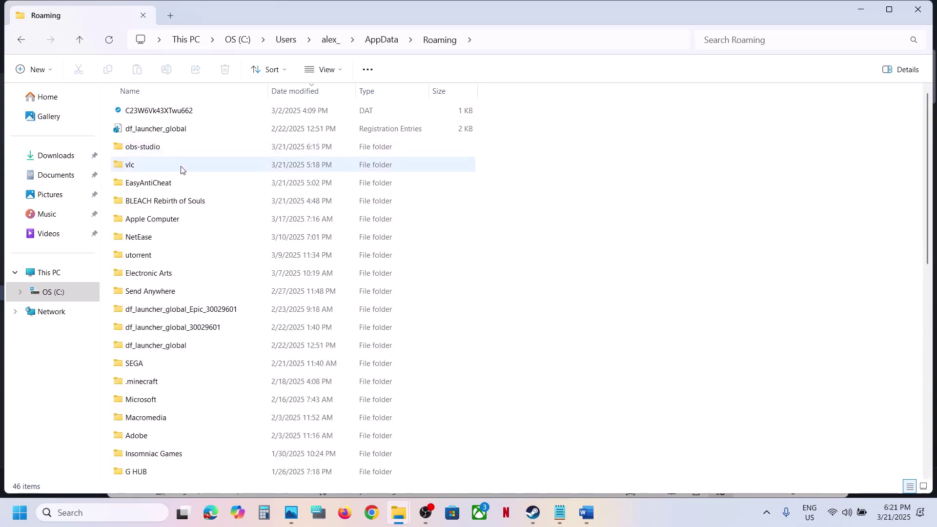
# Copy the BLEACH Rebirth of Souls folder from Roaming to the desktop as a backup.
pyautogui.click(164, 204)
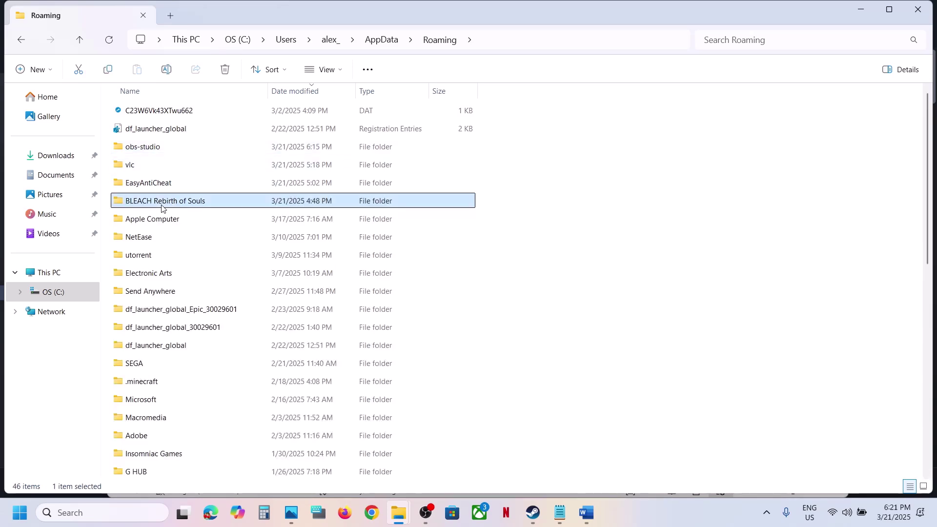
pyautogui.rightClick(189, 204)
pyautogui.click(242, 153)
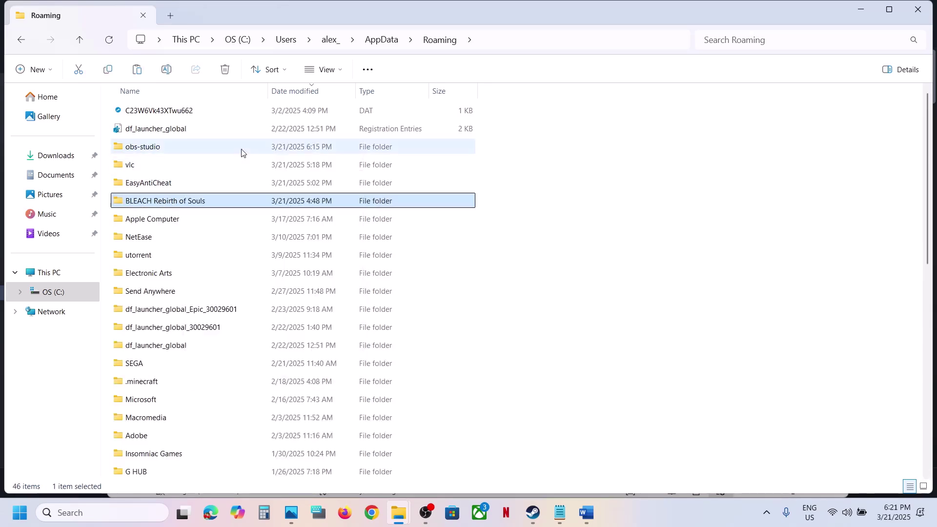
pyautogui.press('super+d')
pyautogui.hotkey('ctrl', 'v')
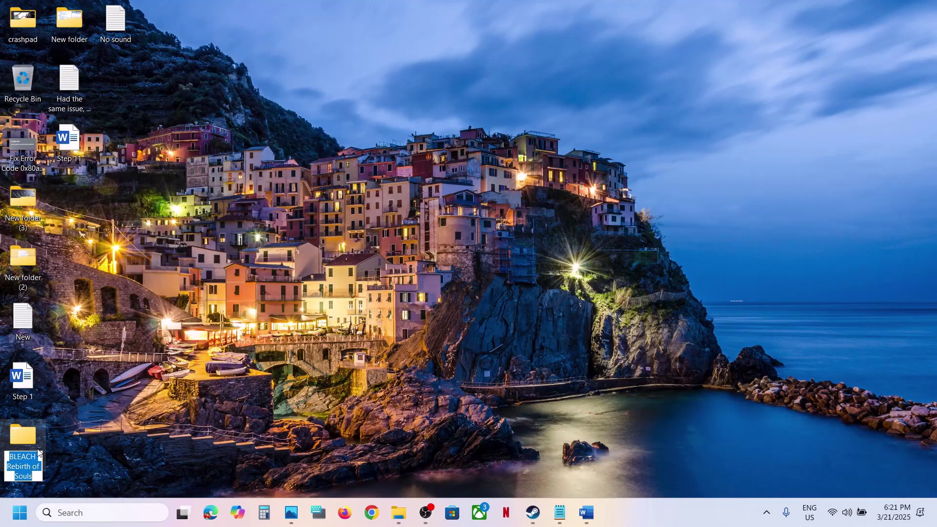
pyautogui.press('F2')
# Return to the Roaming folder and rename the BLEACH Rebirth of Souls folder as "BLEACH Rebirth of Souls.old".
pyautogui.click(398, 512)
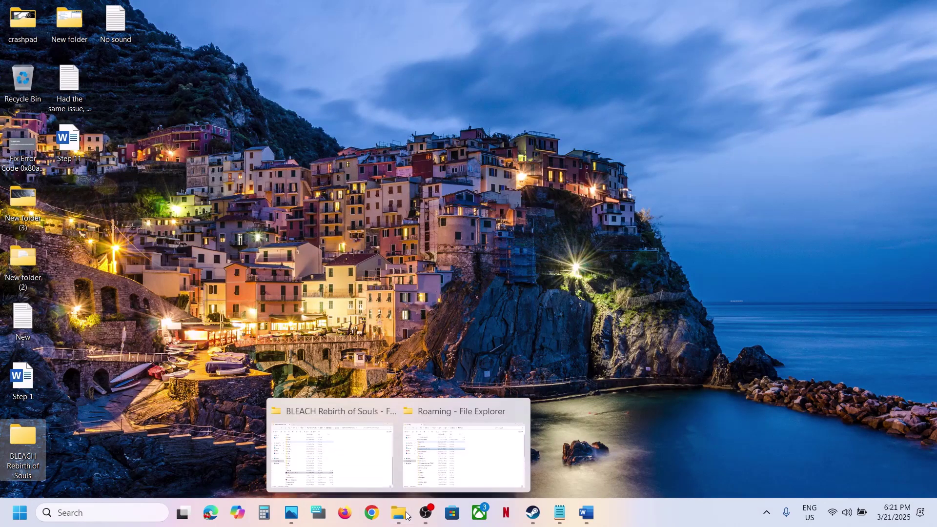
pyautogui.click(455, 469)
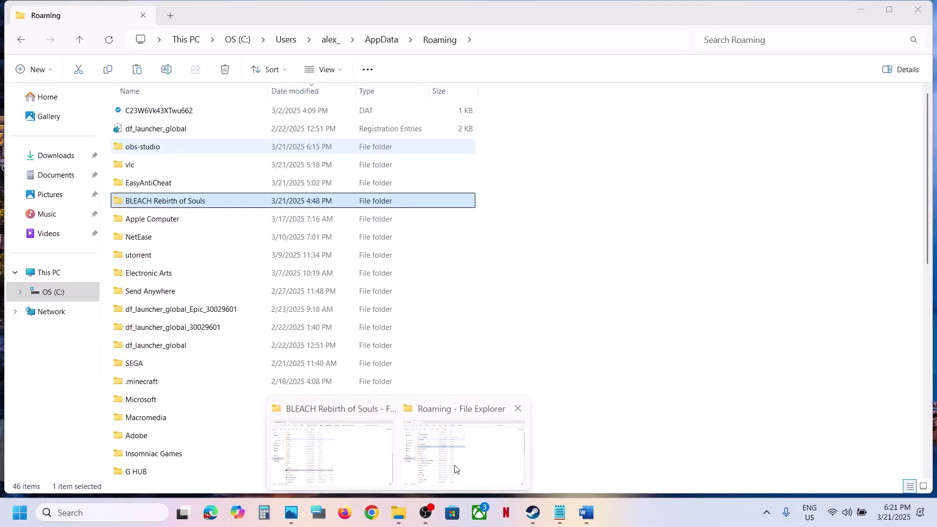
pyautogui.rightClick(215, 199)
pyautogui.click(345, 154)
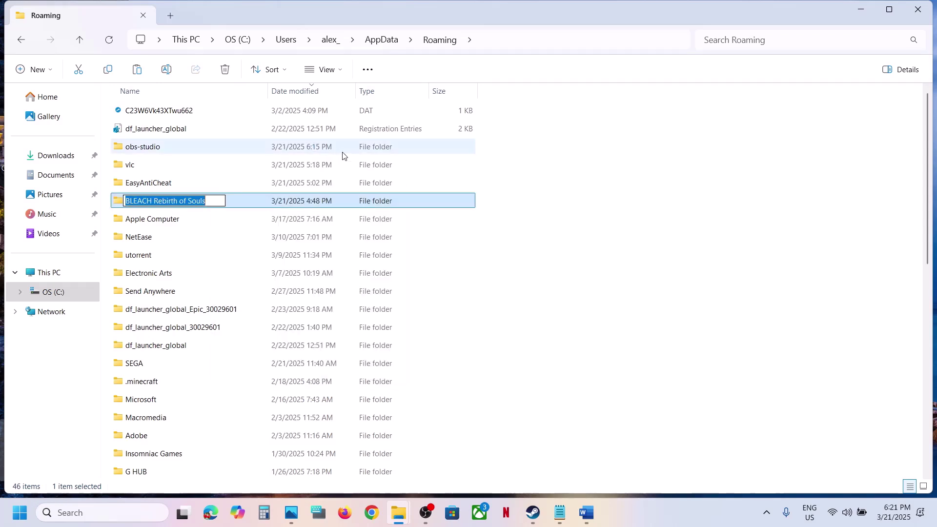
pyautogui.click(212, 204)
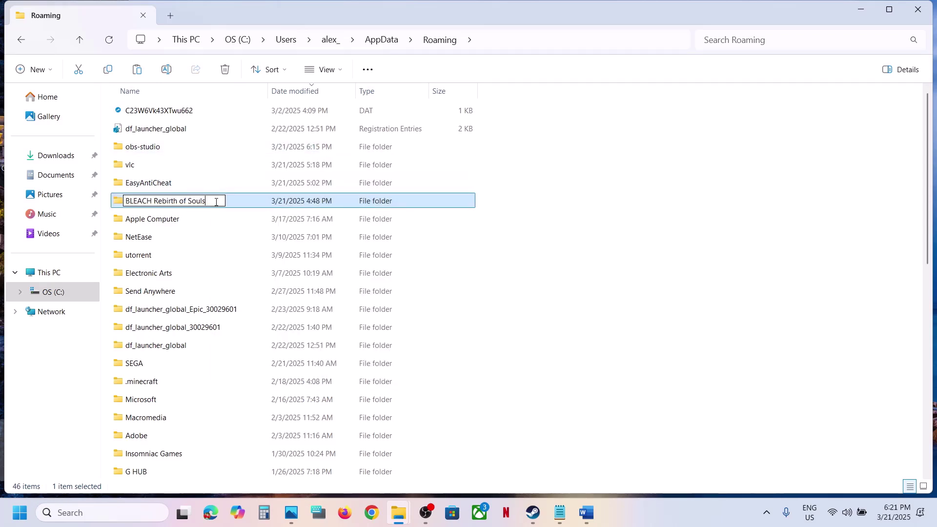
pyautogui.write('.old')
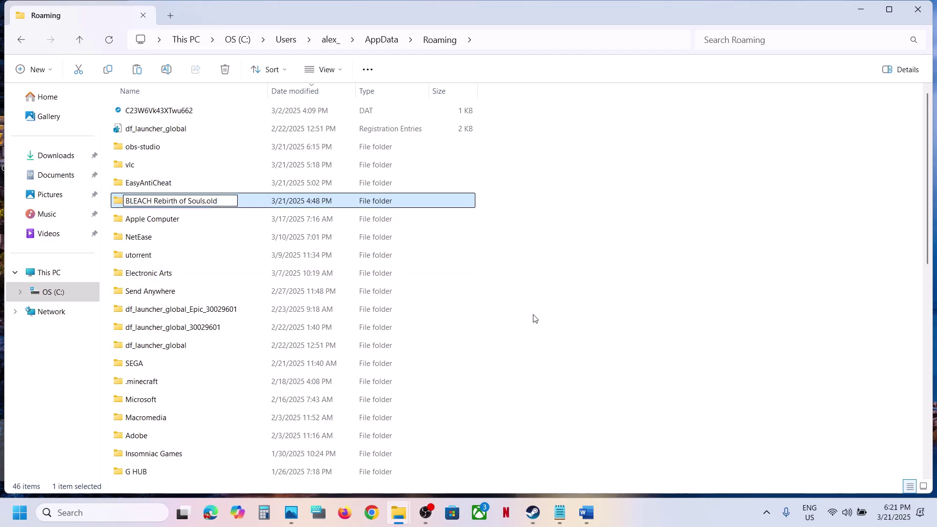
# Bring up Steam, return to the Word notes and highlight the Step 6 text "Perform a clean installation of graphics driver".
pyautogui.click(532, 512)
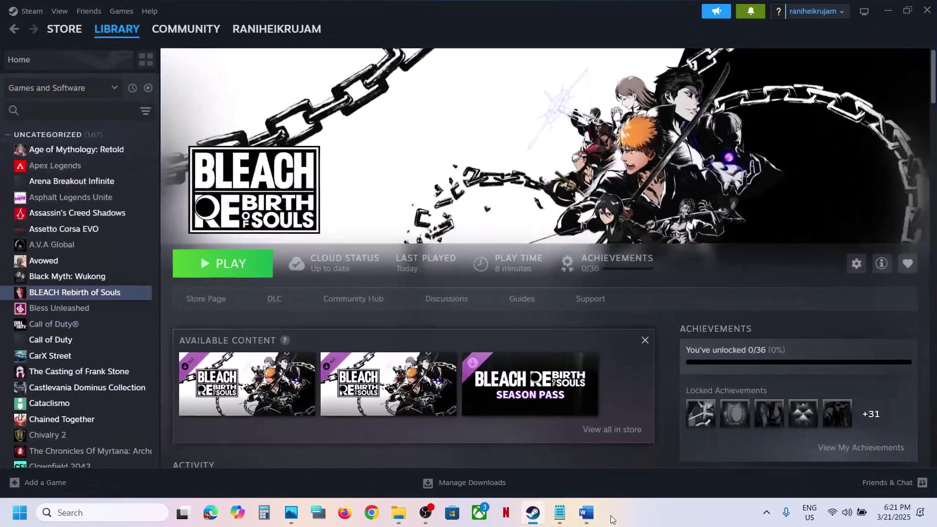
pyautogui.click(586, 512)
pyautogui.scroll(-5, 402, 341)
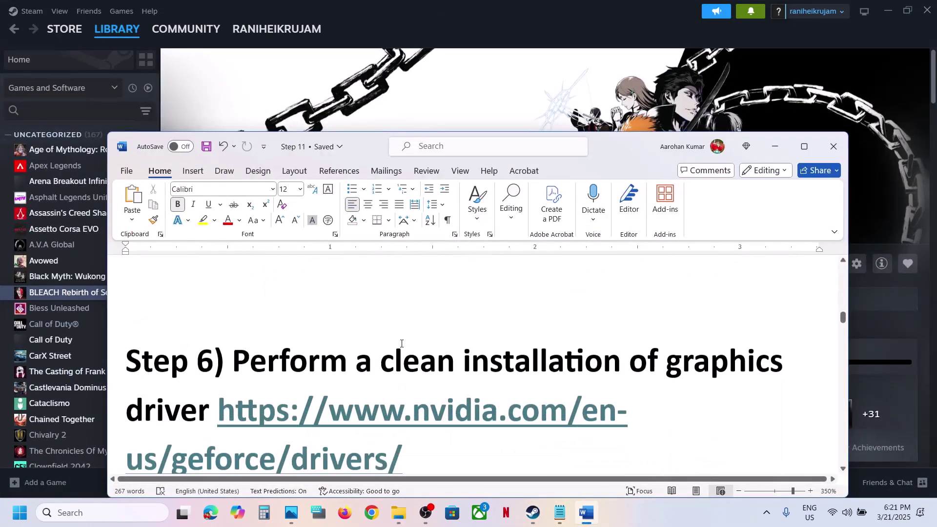
pyautogui.scroll(-1, 402, 344)
pyautogui.moveTo(233, 333); pyautogui.dragTo(215, 384)
pyautogui.scroll(-4, 409, 335)
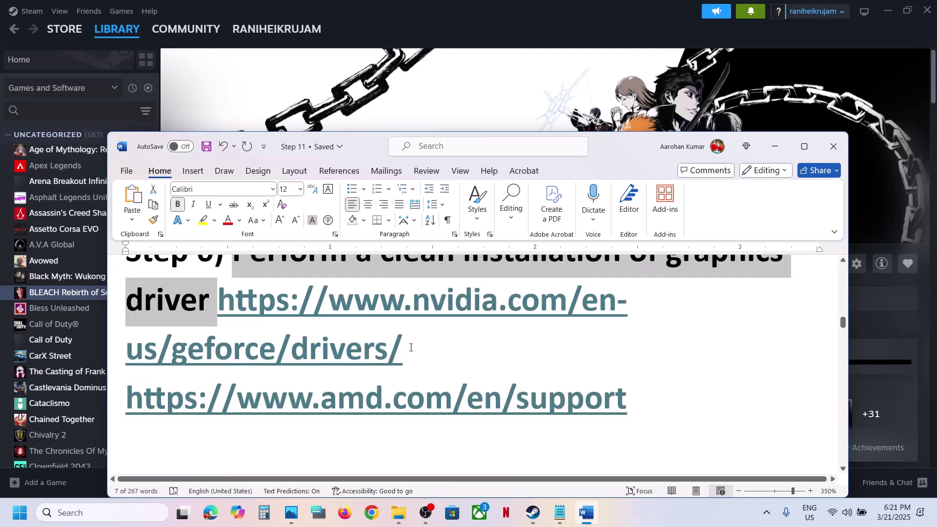
# Highlight the NVIDIA and AMD driver links in Step 6 and open the NVIDIA drivers page in Chrome.
pyautogui.moveTo(410, 348); pyautogui.dragTo(218, 299)
pyautogui.moveTo(648, 400); pyautogui.dragTo(208, 400)
pyautogui.moveTo(418, 350); pyautogui.dragTo(261, 297)
pyautogui.keyDown('ctrl'); pyautogui.click(262, 298); pyautogui.keyUp('ctrl')
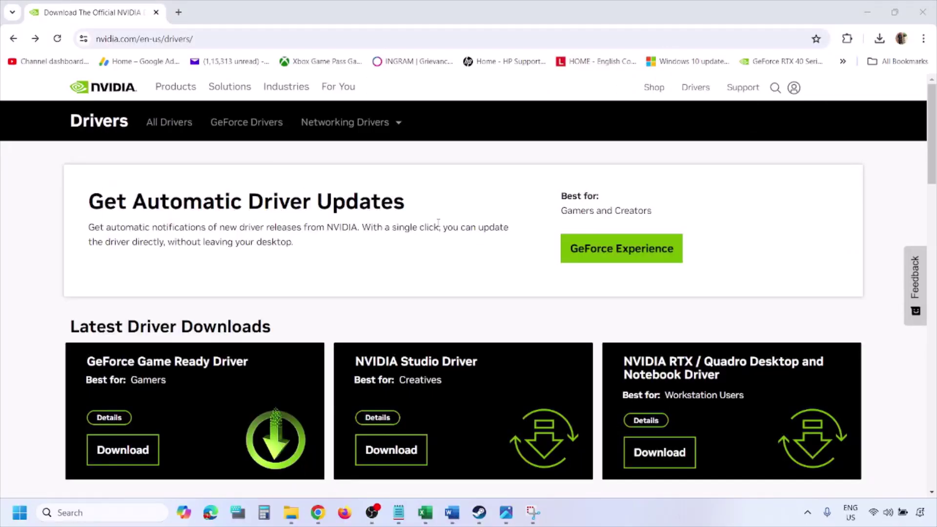
# Choose Windows 11 in the manual driver search and find drivers for the GeForce RTX 3050 Laptop GPU.
pyautogui.scroll(-8, 218, 299)
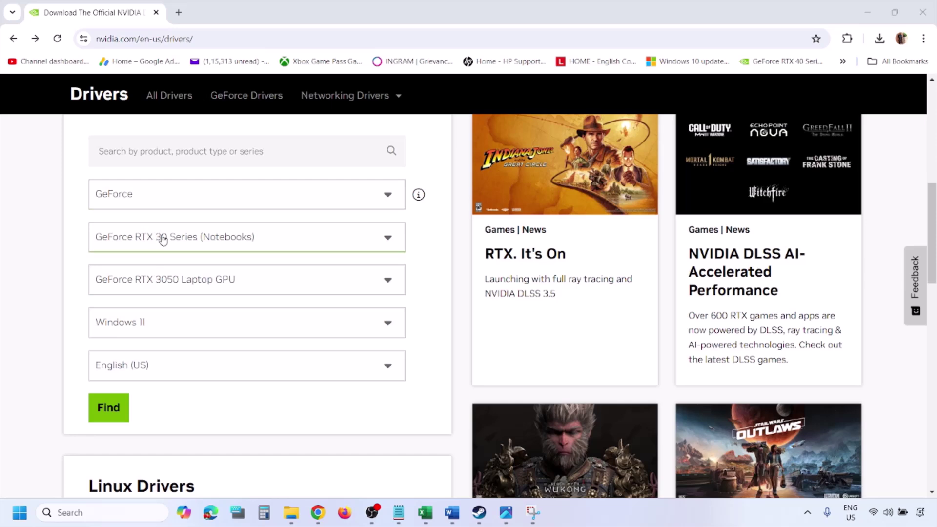
pyautogui.click(156, 326)
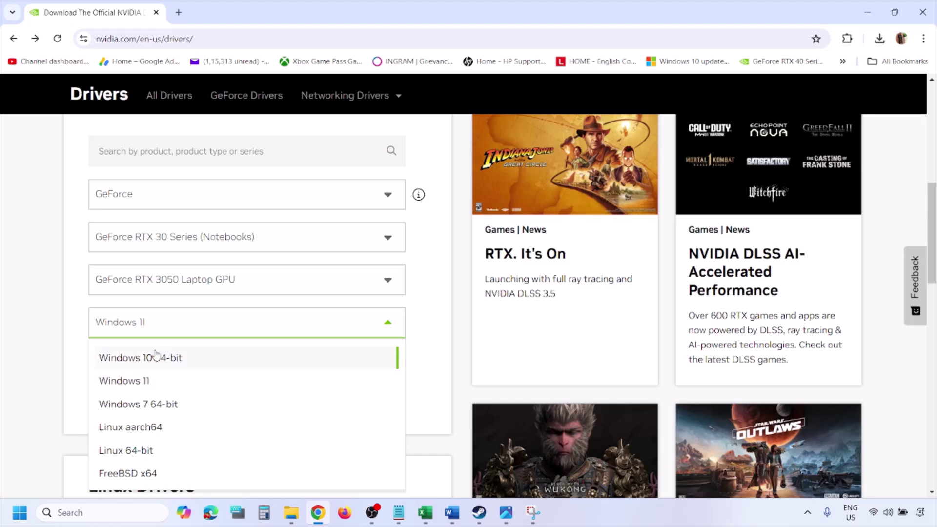
pyautogui.click(137, 382)
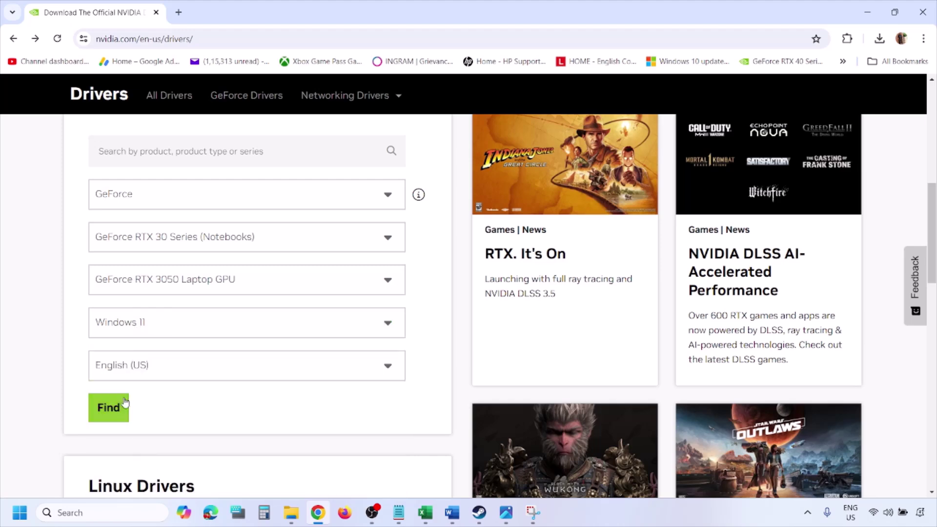
pyautogui.click(104, 407)
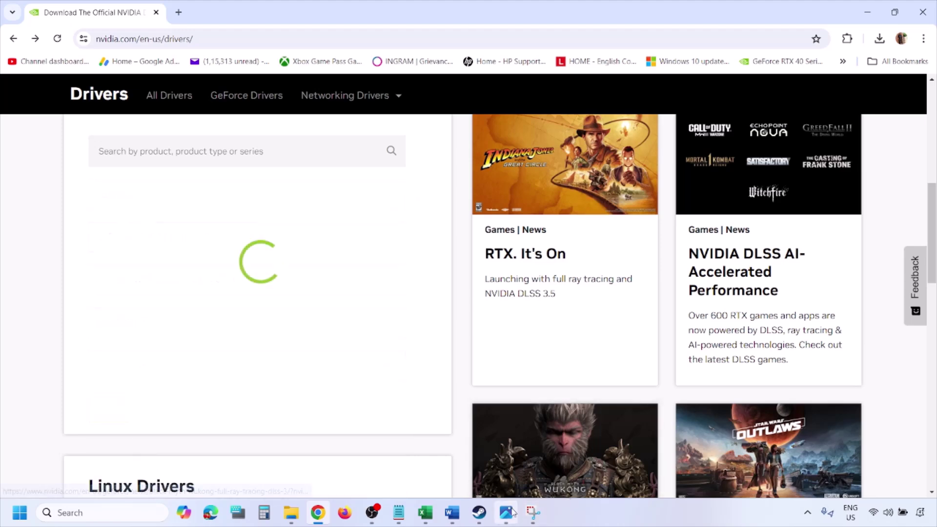
# Switch to Photos and go through the NVIDIA driver screenshots up to the "Perform a clean installation" options in 5.png.
pyautogui.click(504, 446)
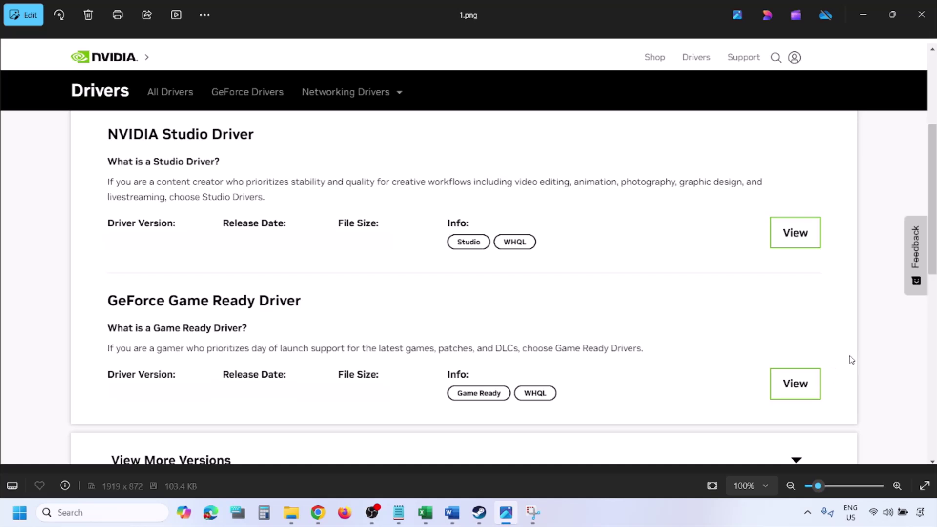
pyautogui.press('Right')
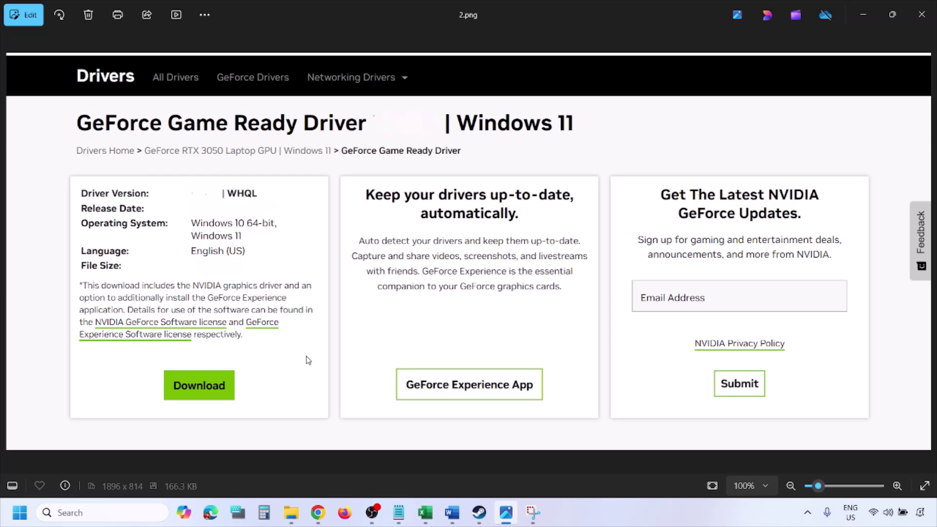
pyautogui.press('Right')
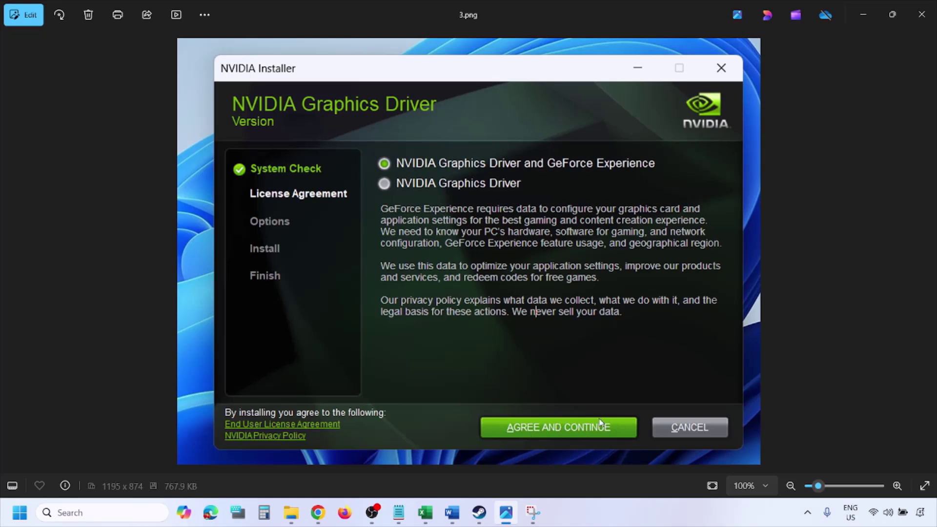
pyautogui.press('Right')
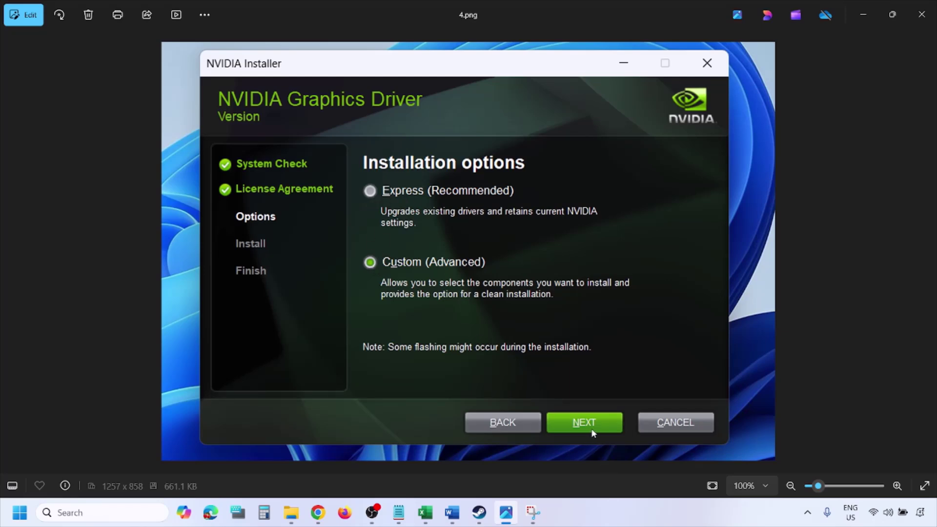
pyautogui.press('Right')
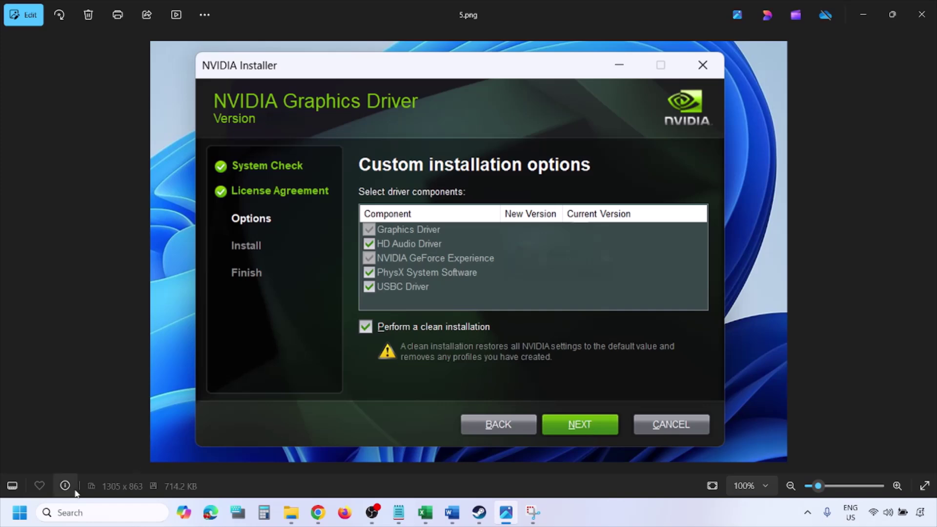
# Restart the computer.
pyautogui.click(19, 512)
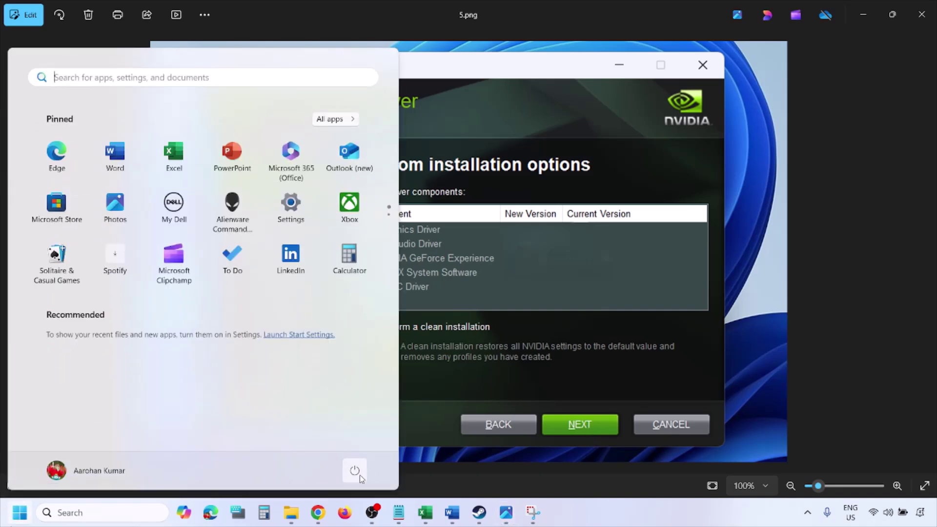
pyautogui.click(356, 473)
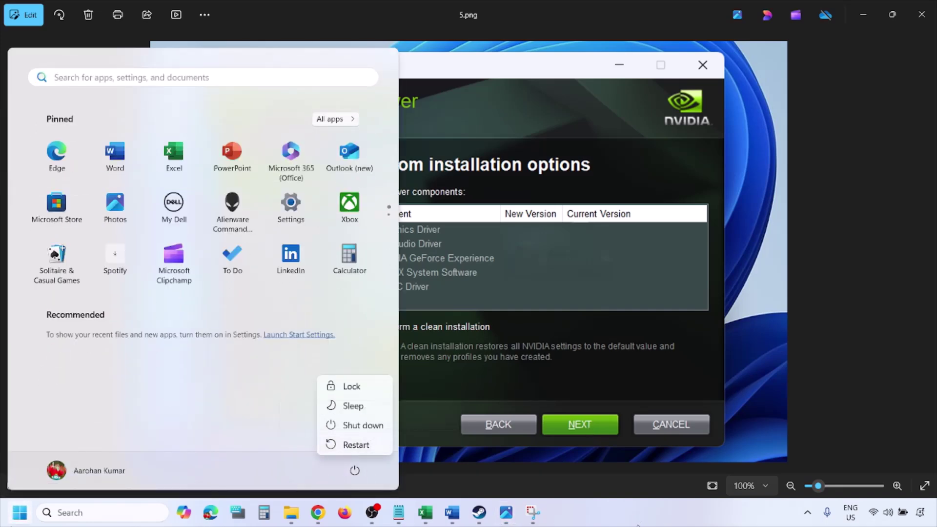
pyautogui.click(356, 444)
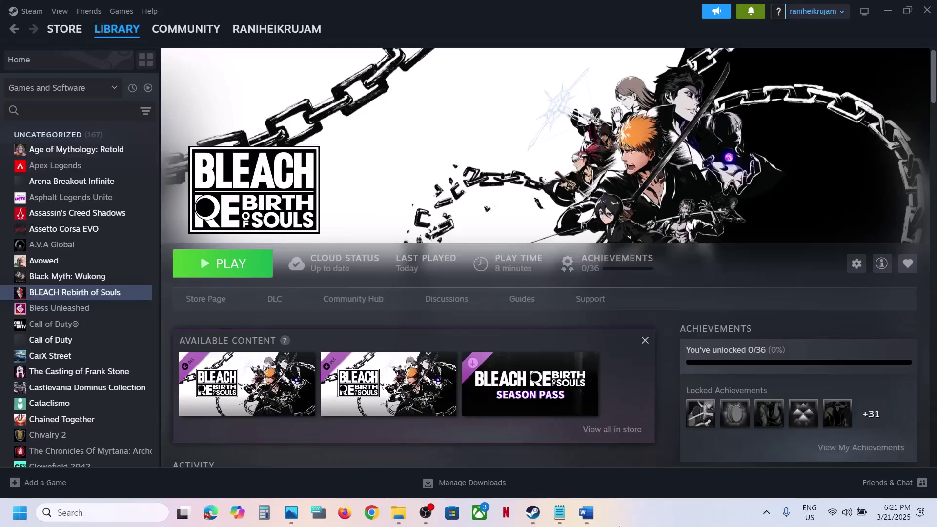
# Bring up the Word notes and highlight the AMD support link in Step 6.
pyautogui.click(586, 512)
pyautogui.scroll(-1, 438, 372)
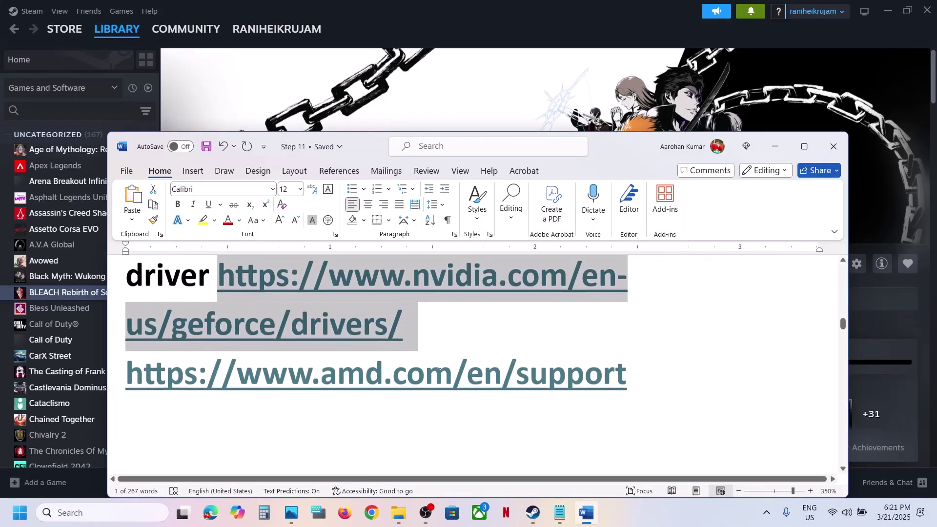
pyautogui.moveTo(197, 371); pyautogui.dragTo(603, 366)
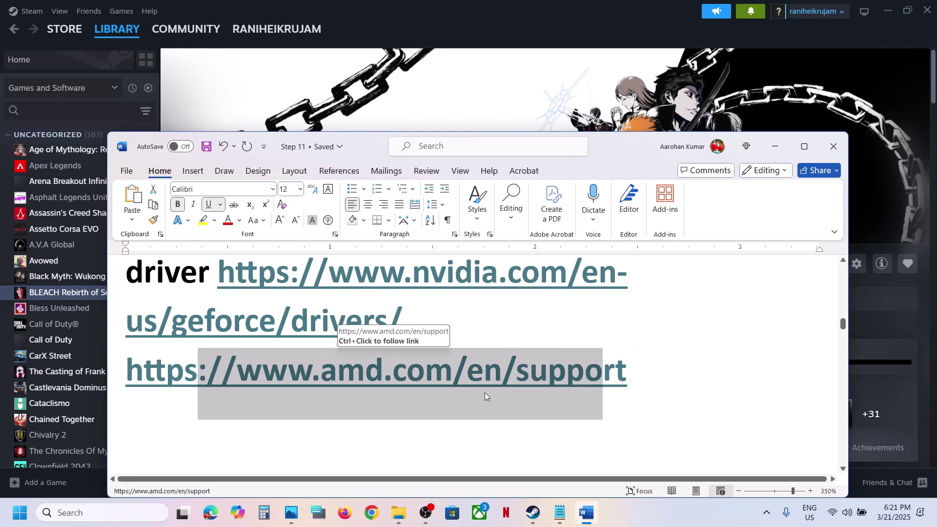
# Read Step 7 in the notes, switch to Steam and set the launch options of BLEACH Rebirth of Souls to -dx11.
pyautogui.scroll(-5, 484, 393)
pyautogui.click(435, 114)
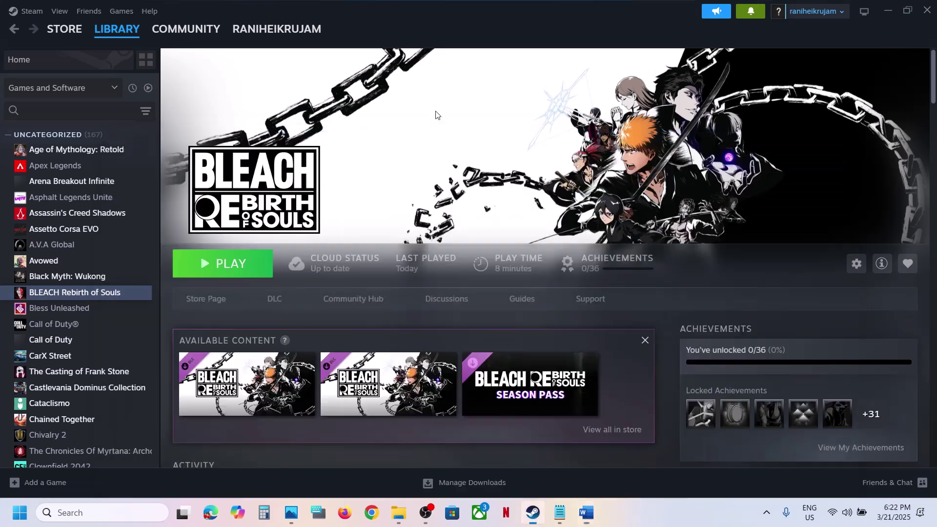
pyautogui.rightClick(100, 293)
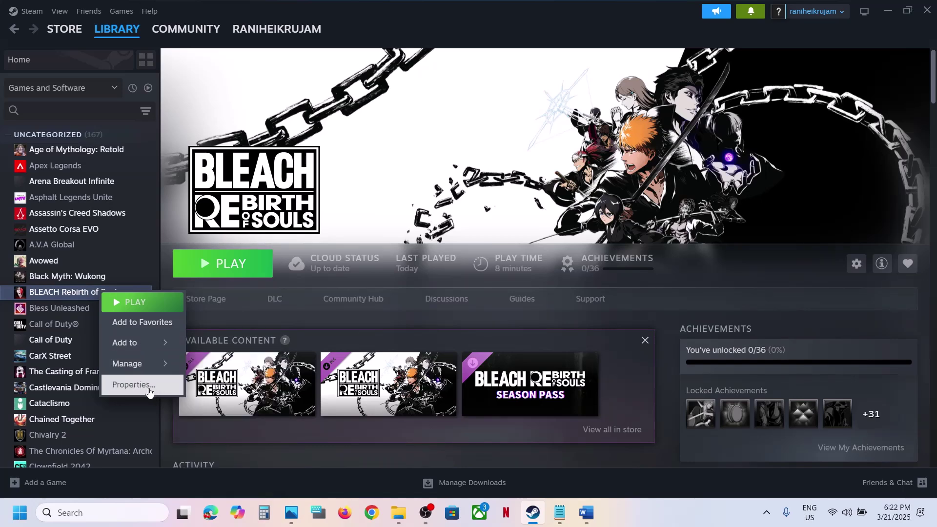
pyautogui.click(133, 385)
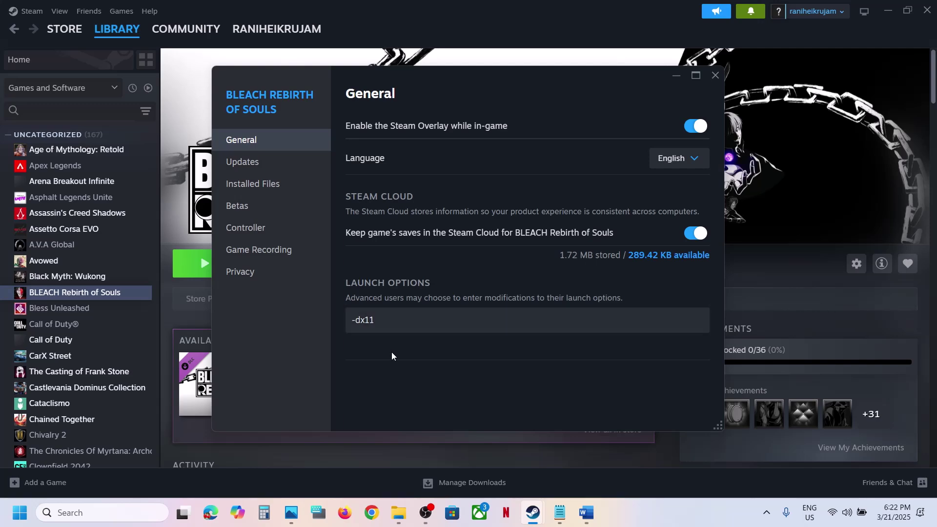
pyautogui.click(715, 74)
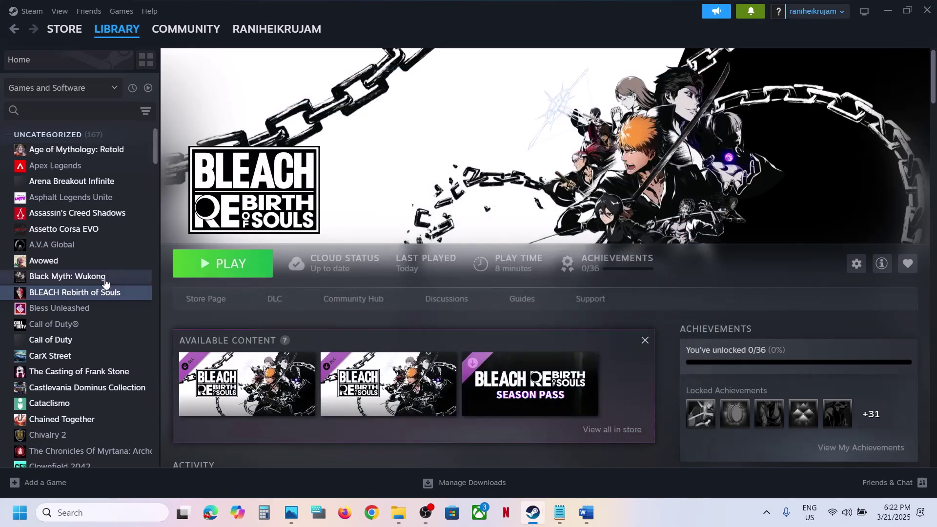
# Reopen the properties of BLEACH Rebirth of Souls and replace its launch options with -dx12.
pyautogui.rightClick(107, 295)
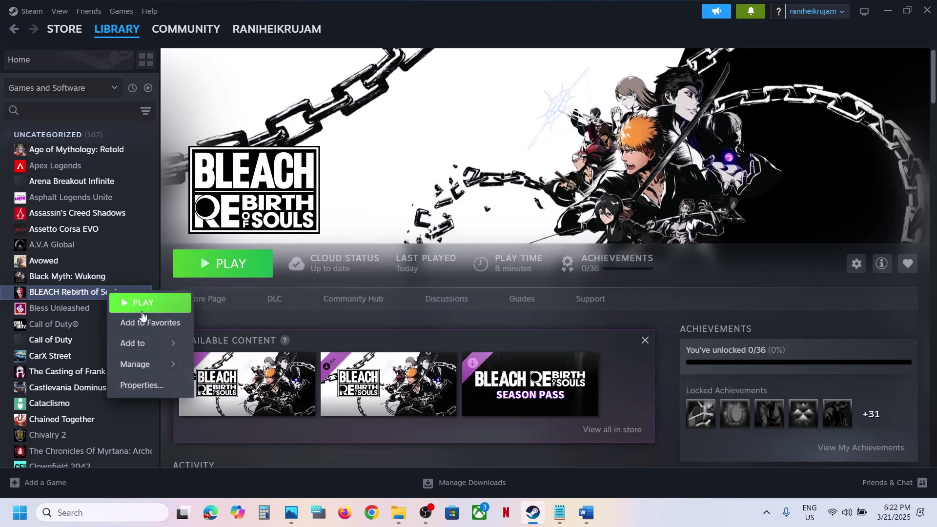
pyautogui.click(151, 385)
pyautogui.hotkey('ctrl', 'a')
pyautogui.write('-d')
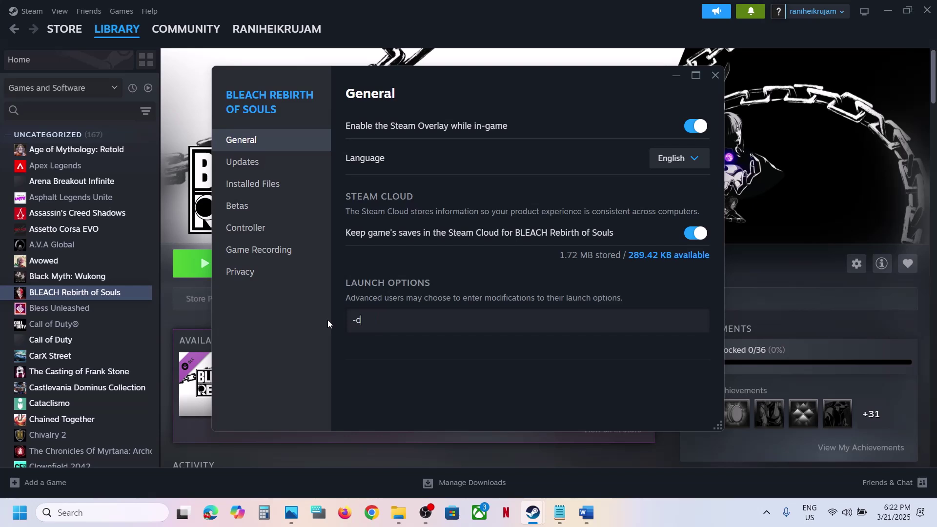
pyautogui.write('x12')
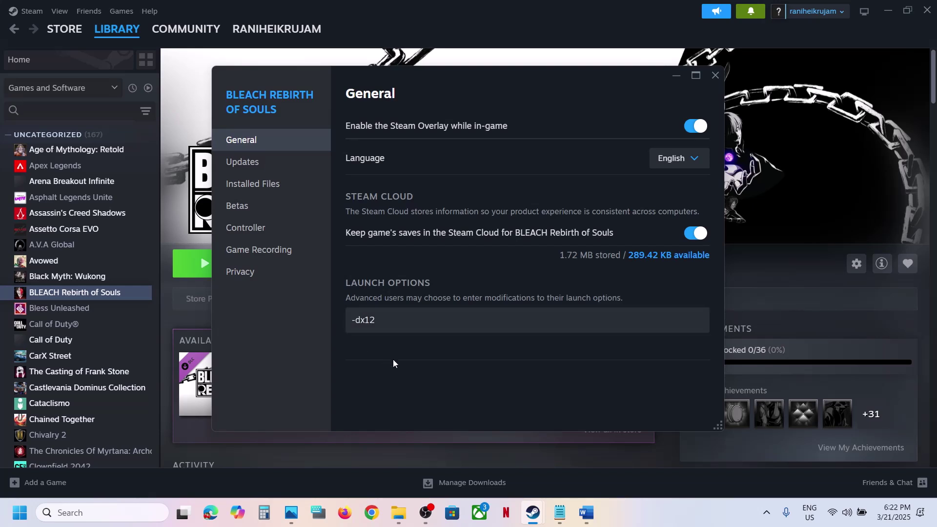
# Clear the launch options of BLEACH Rebirth of Souls and close its properties.
pyautogui.hotkey('ctrl', 'a')
pyautogui.press('BackSpace')
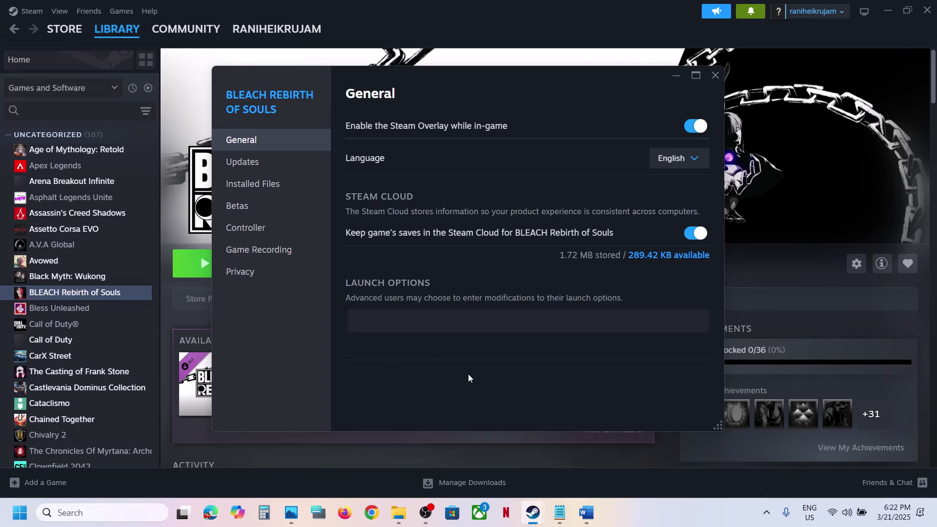
pyautogui.click(715, 74)
# Return to the Word notes, maximize the window and highlight Step 8's instructions on unplugging USB devices, controllers and multiple monitors.
pyautogui.click(585, 523)
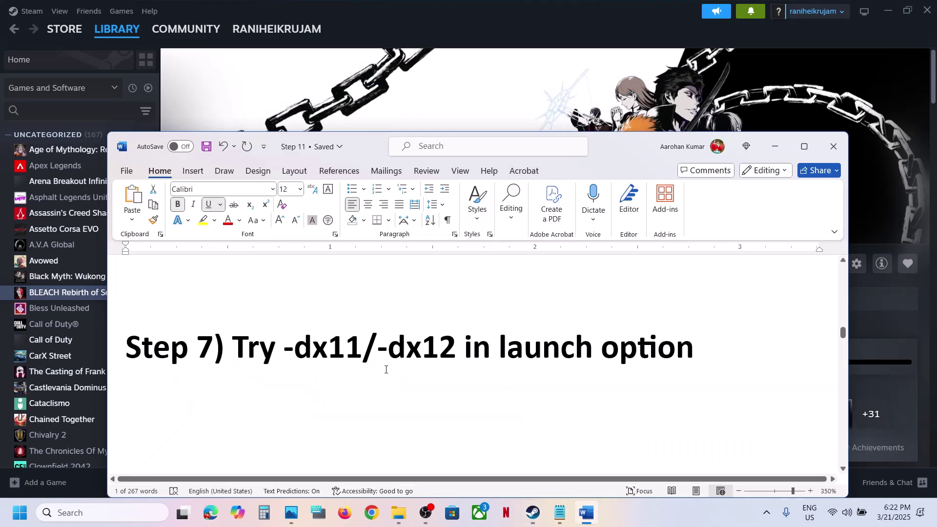
pyautogui.scroll(-3, 635, 371)
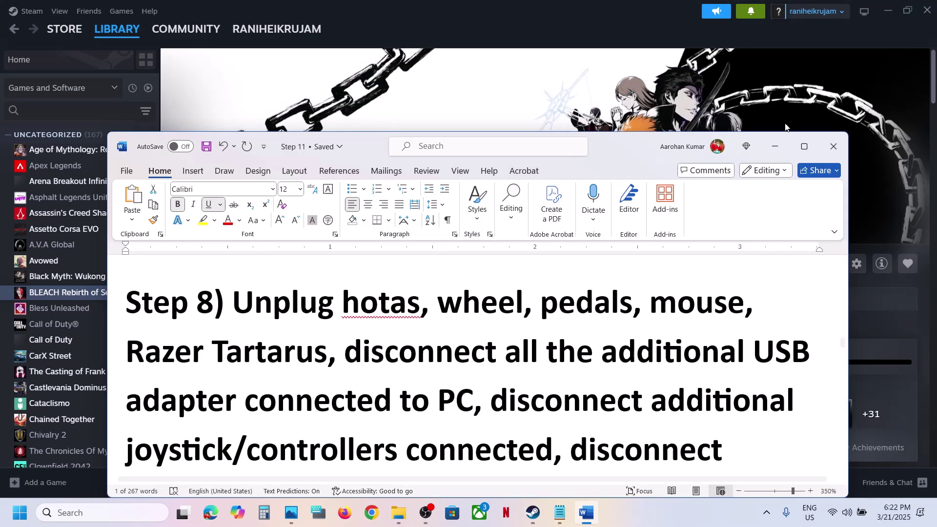
pyautogui.click(804, 147)
pyautogui.scroll(-1, 411, 272)
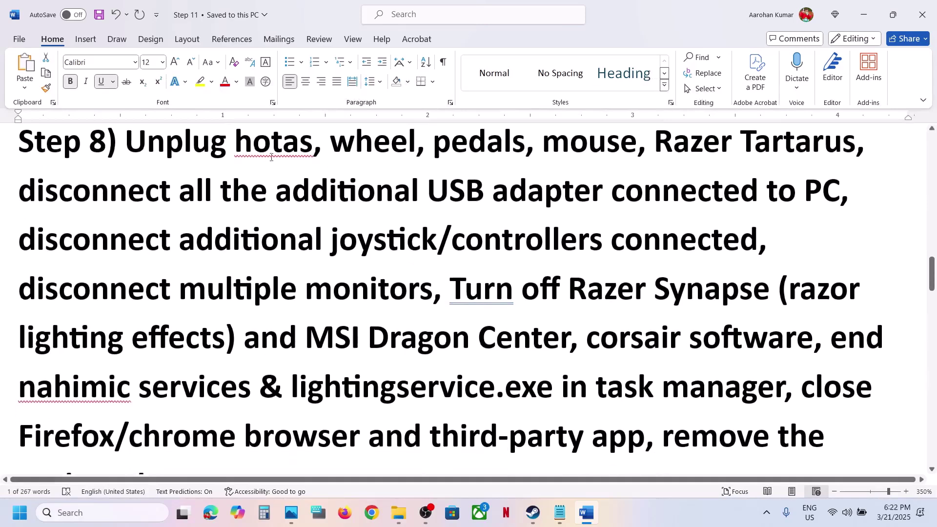
pyautogui.moveTo(125, 141); pyautogui.dragTo(805, 195)
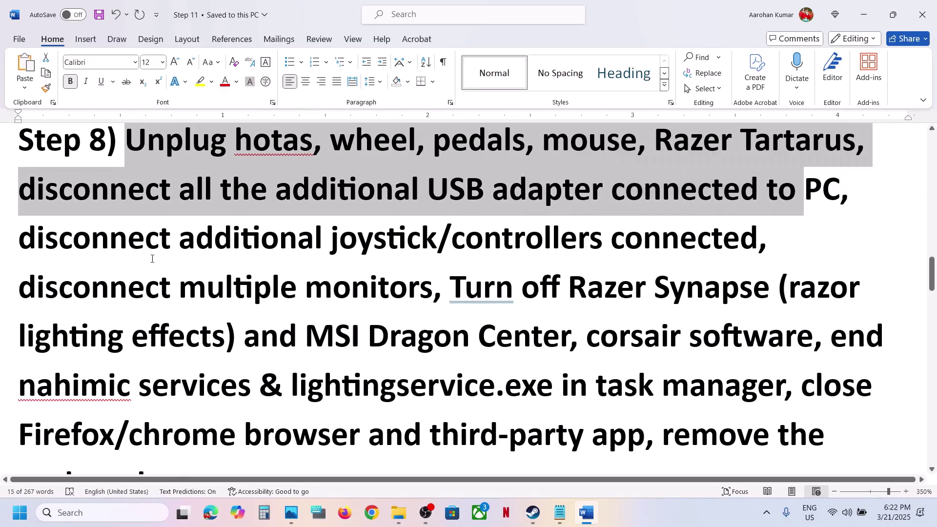
pyautogui.moveTo(117, 245); pyautogui.dragTo(745, 223)
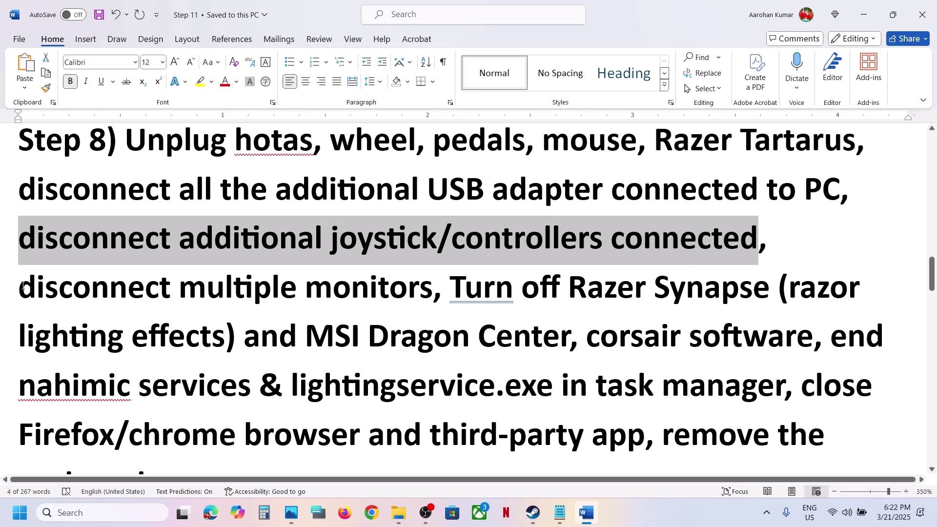
pyautogui.moveTo(24, 286); pyautogui.dragTo(383, 275)
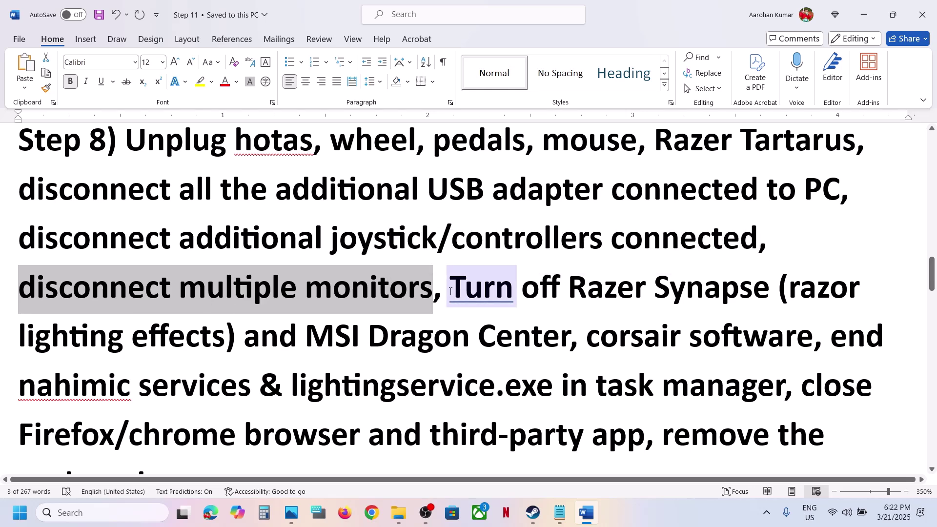
# Highlight the remaining Step 8 instructions on turning off lighting software, closing browsers and third-party apps, and removing the undervolt.
pyautogui.moveTo(450, 291); pyautogui.dragTo(645, 435)
pyautogui.scroll(-1, 641, 429)
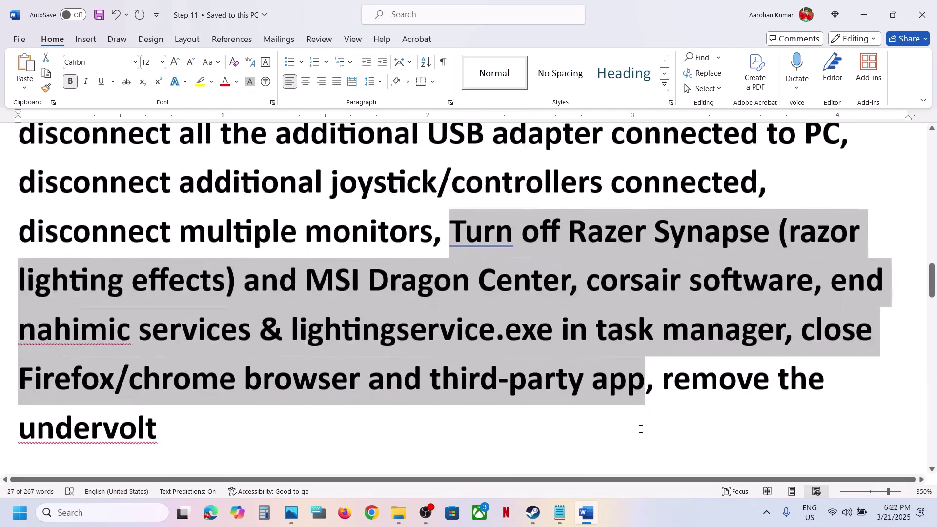
pyautogui.scroll(-1, 641, 429)
pyautogui.moveTo(660, 331); pyautogui.dragTo(162, 383)
pyautogui.click(162, 384)
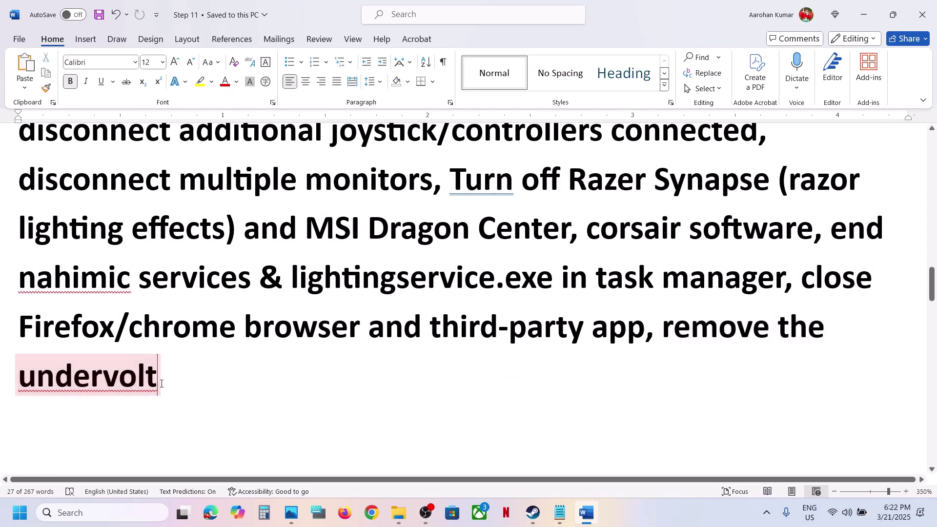
# Read Step 9 in the notes, switch to Steam and disable the Steam Overlay for BLEACH Rebirth of Souls.
pyautogui.scroll(-5, 439, 341)
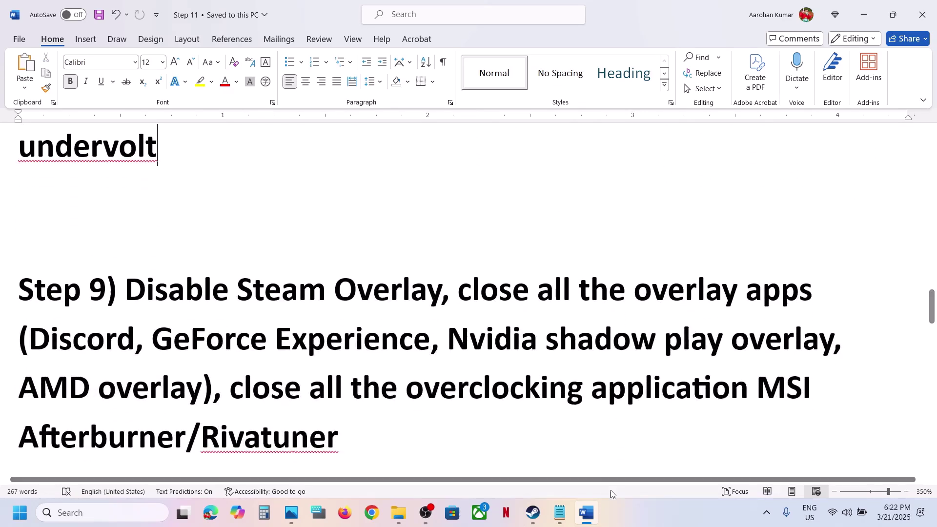
pyautogui.click(533, 513)
pyautogui.rightClick(109, 300)
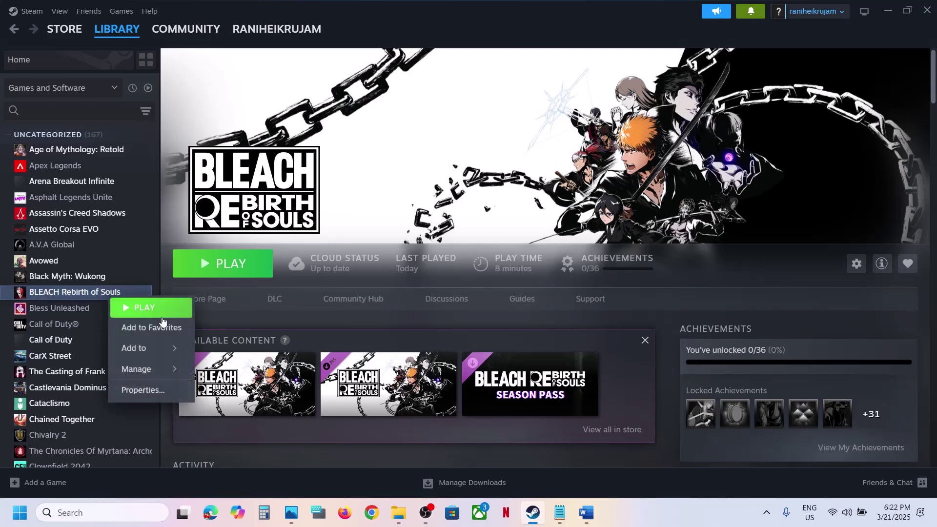
pyautogui.click(146, 389)
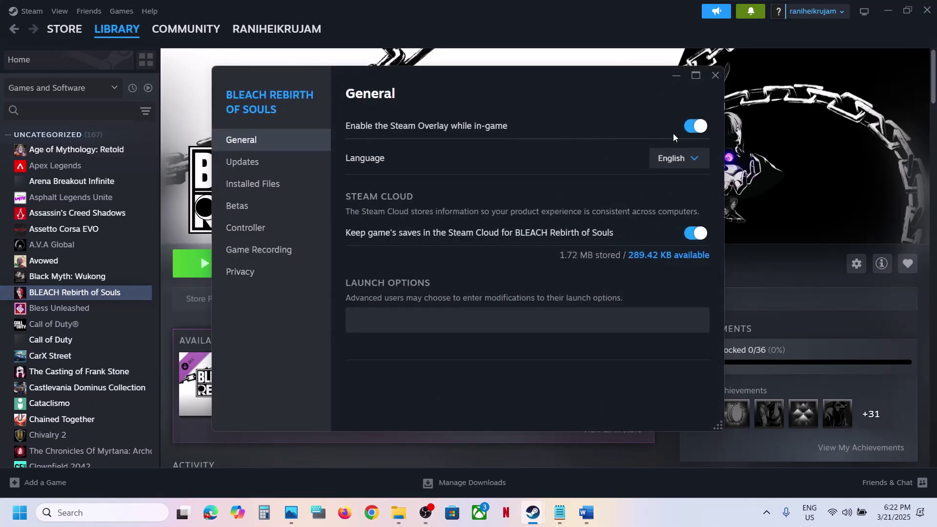
pyautogui.click(690, 128)
pyautogui.click(717, 77)
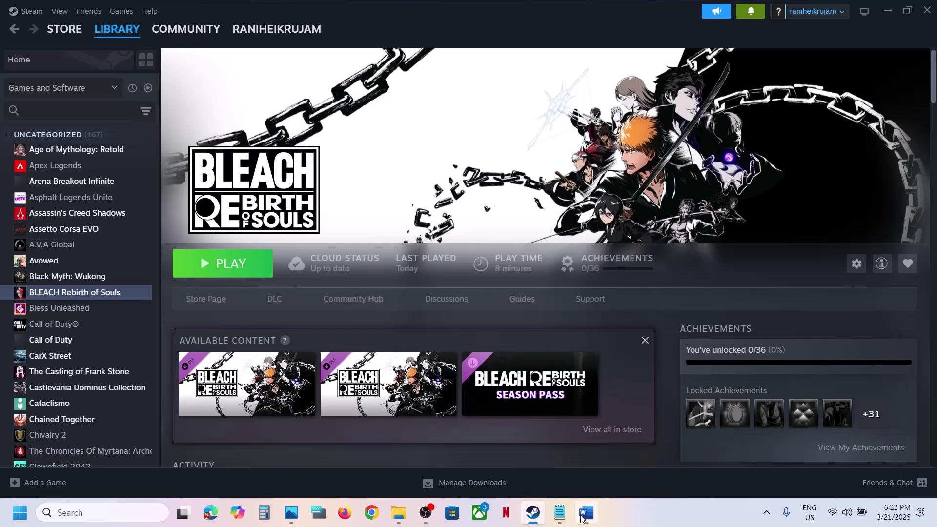
# Highlight "Discord" in Step 9 of the Word notes and check the settings of the NVIDIA app.
pyautogui.click(583, 515)
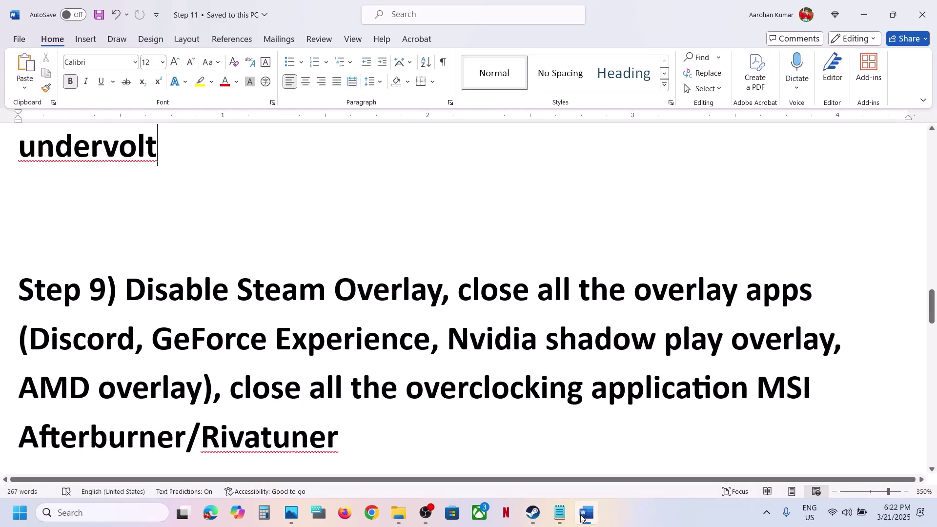
pyautogui.doubleClick(63, 338)
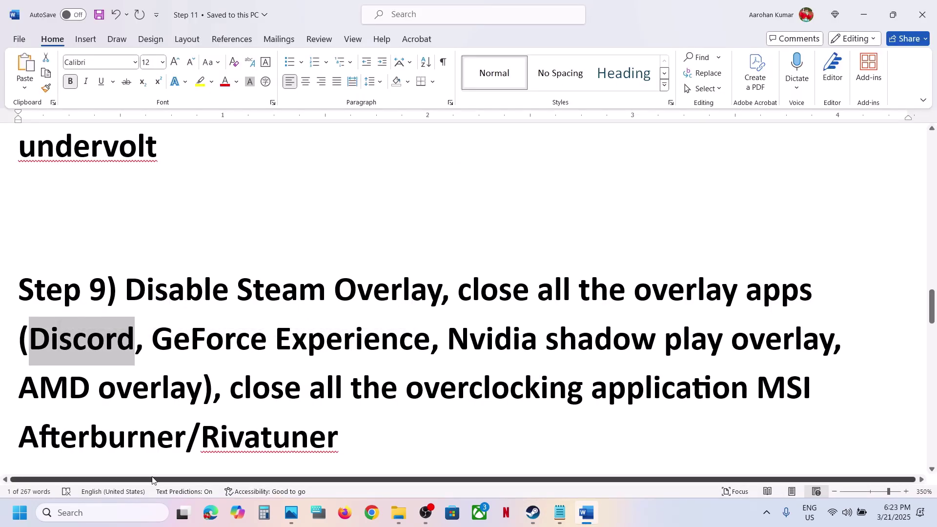
pyautogui.click(98, 513)
pyautogui.write('nvi')
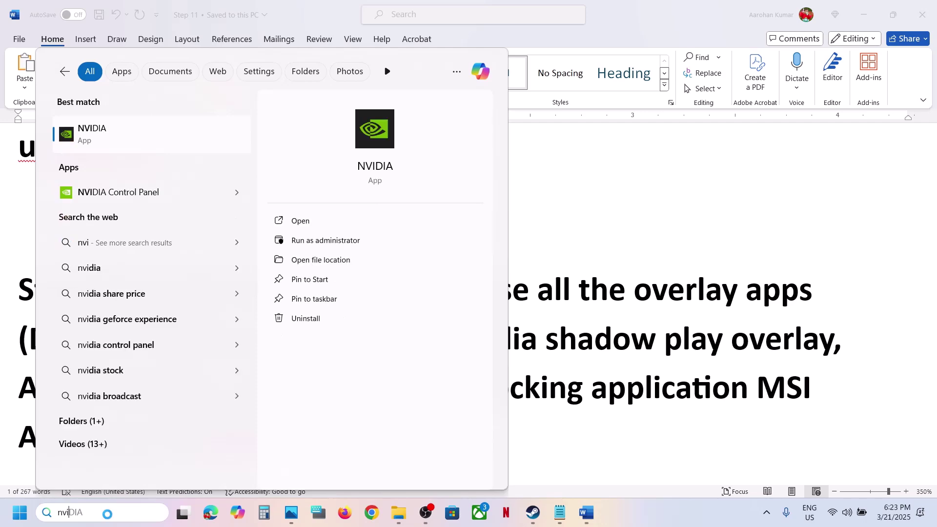
pyautogui.press('Return')
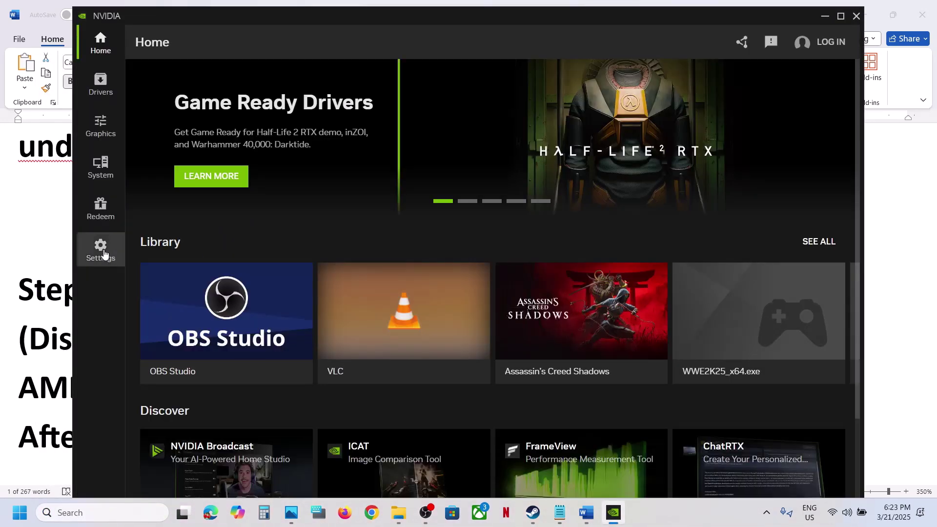
pyautogui.click(101, 251)
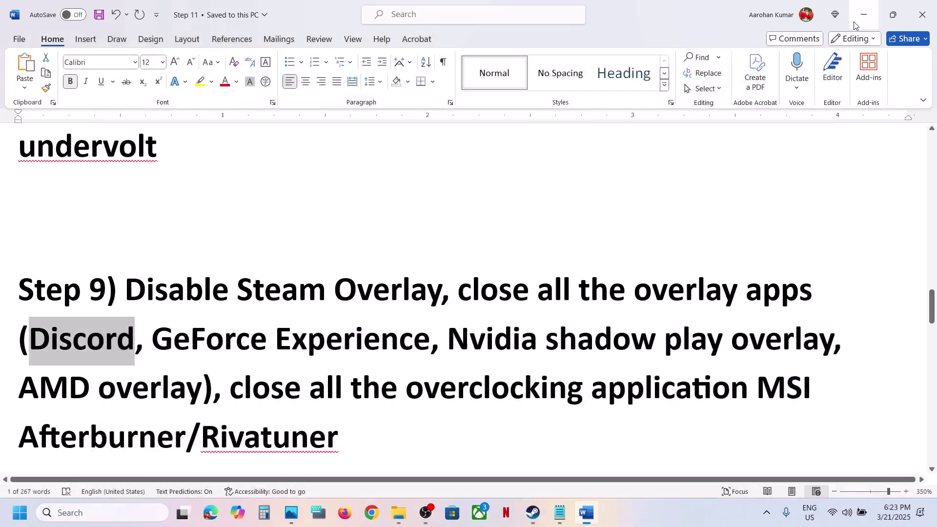
pyautogui.click(856, 16)
# Highlight the overlay and overclocking text in Step 9, copy "MSI Afterburner" and launch that app through Windows search.
pyautogui.moveTo(459, 292); pyautogui.dragTo(188, 424)
pyautogui.click(236, 388)
pyautogui.click(713, 389)
pyautogui.hotkey('ctrl', 'c')
pyautogui.click(101, 510)
pyautogui.hotkey('ctrl', 'v')
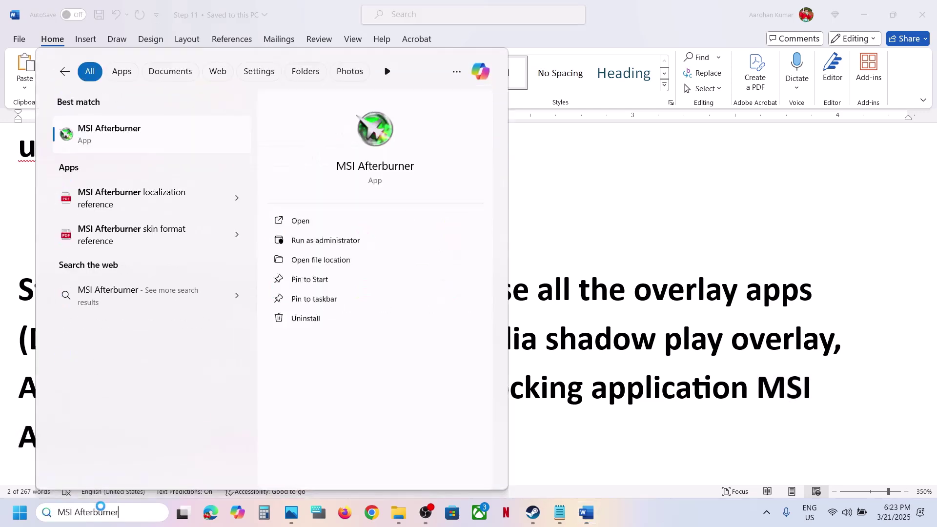
pyautogui.press('Return')
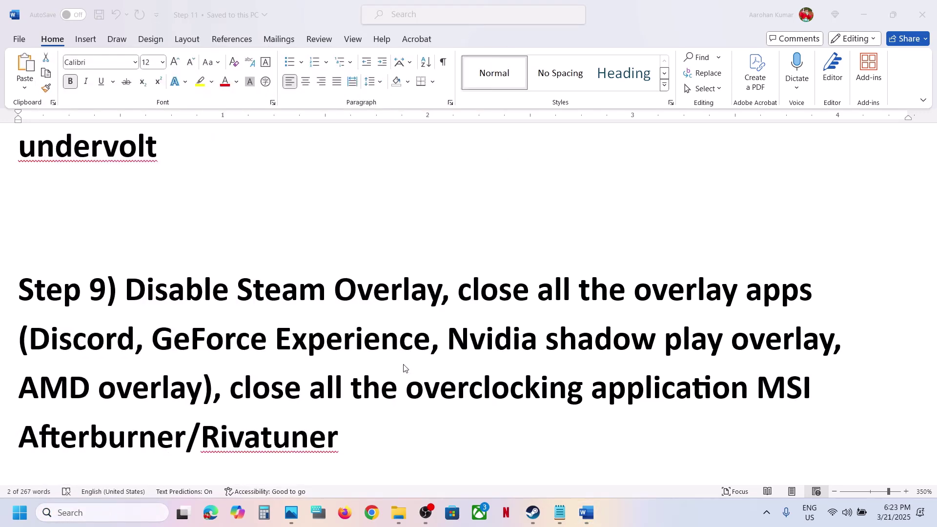